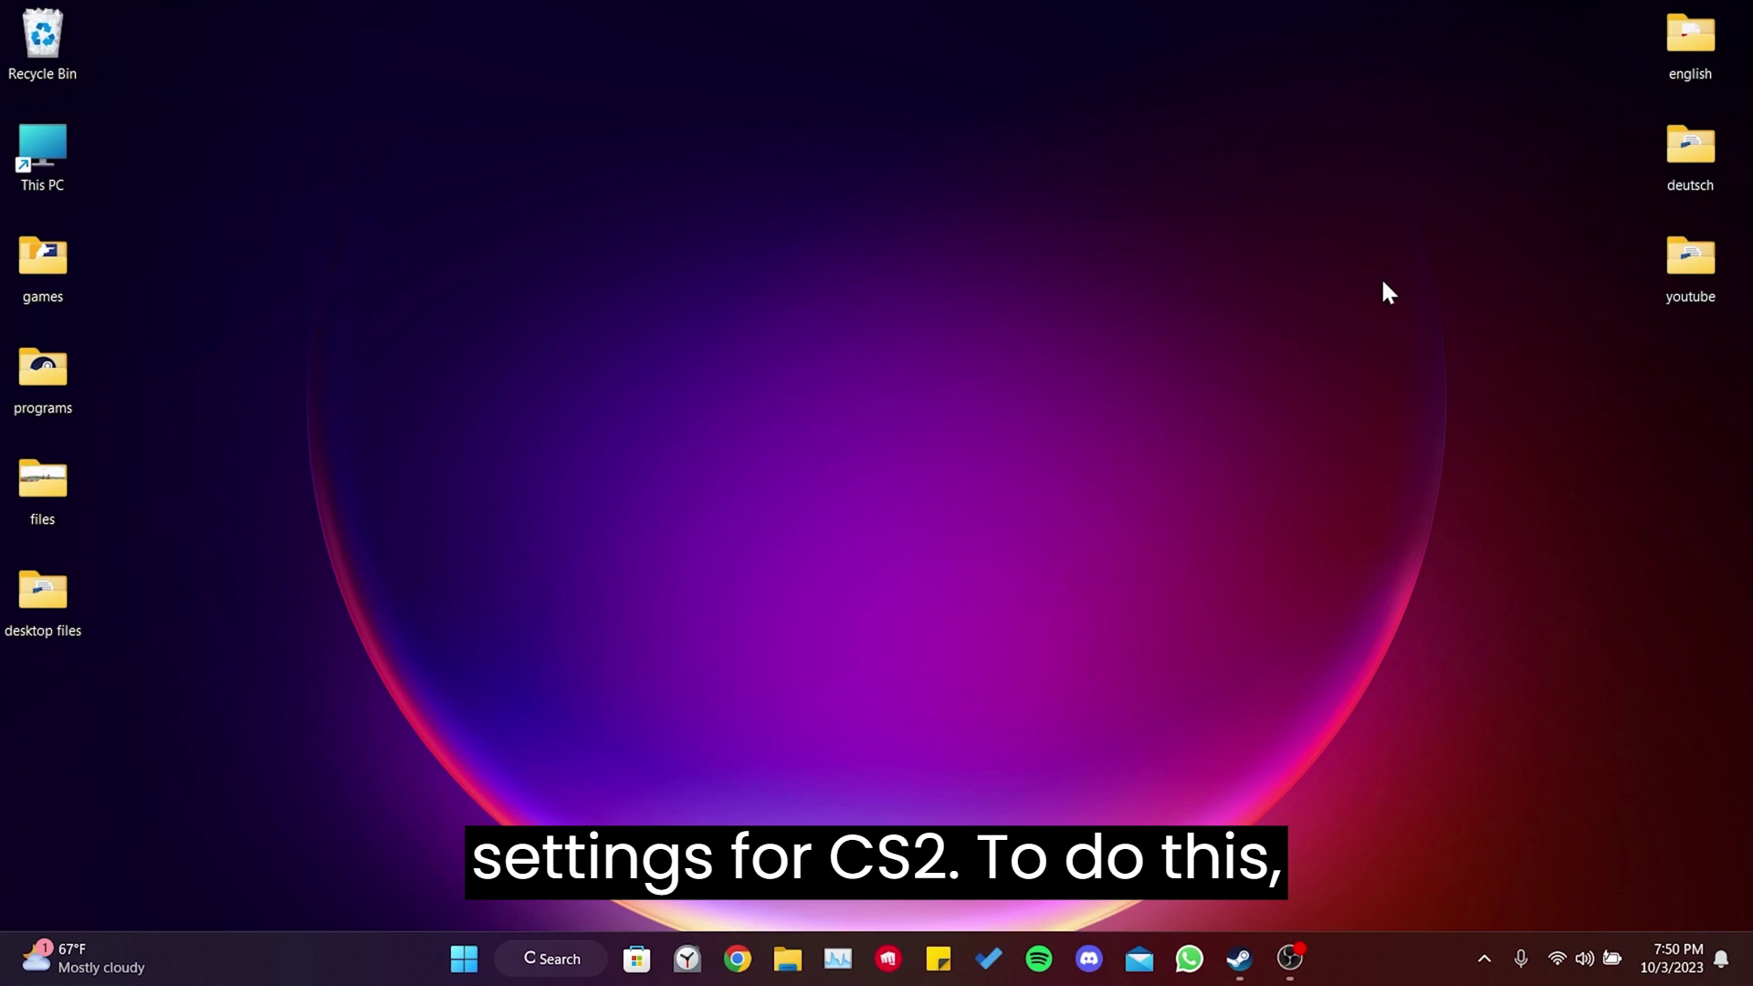
Step: Launch Steam and bring up the Counter-Strike 2 options in the Library
{"action": "left_click", "coordinate": [1237, 961]}
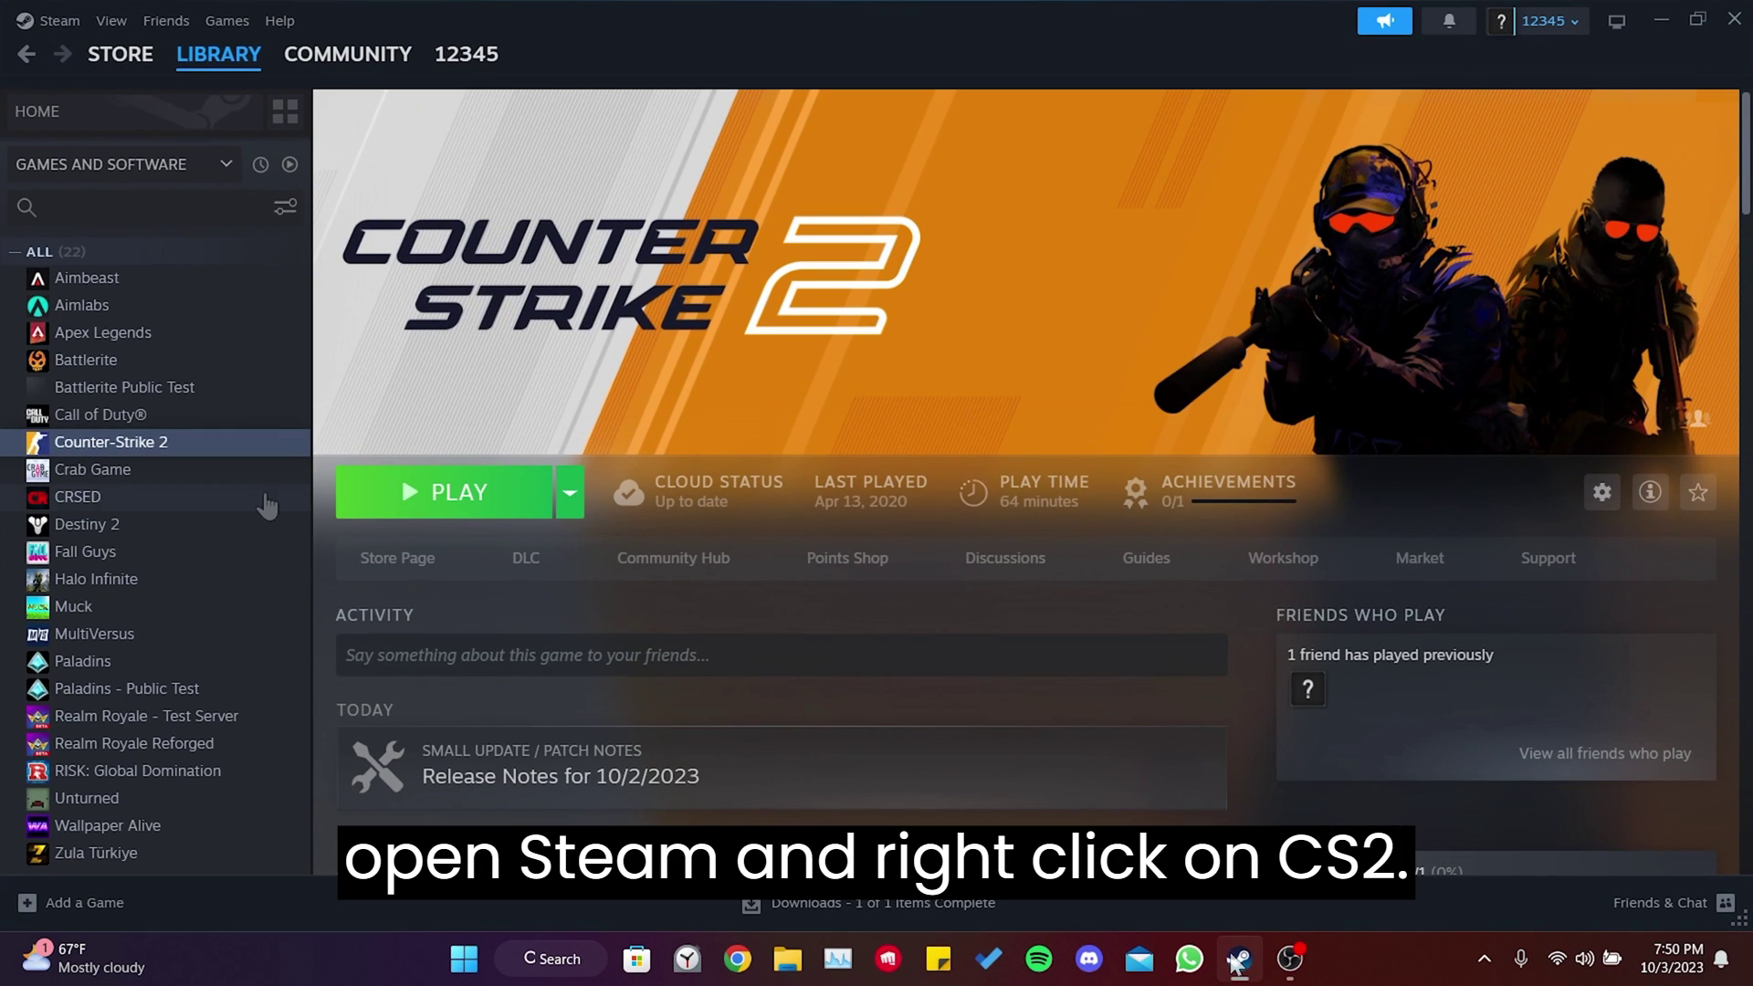
{"action": "right_click", "coordinate": [146, 450]}
{"action": "mouse_move", "coordinate": [206, 589]}
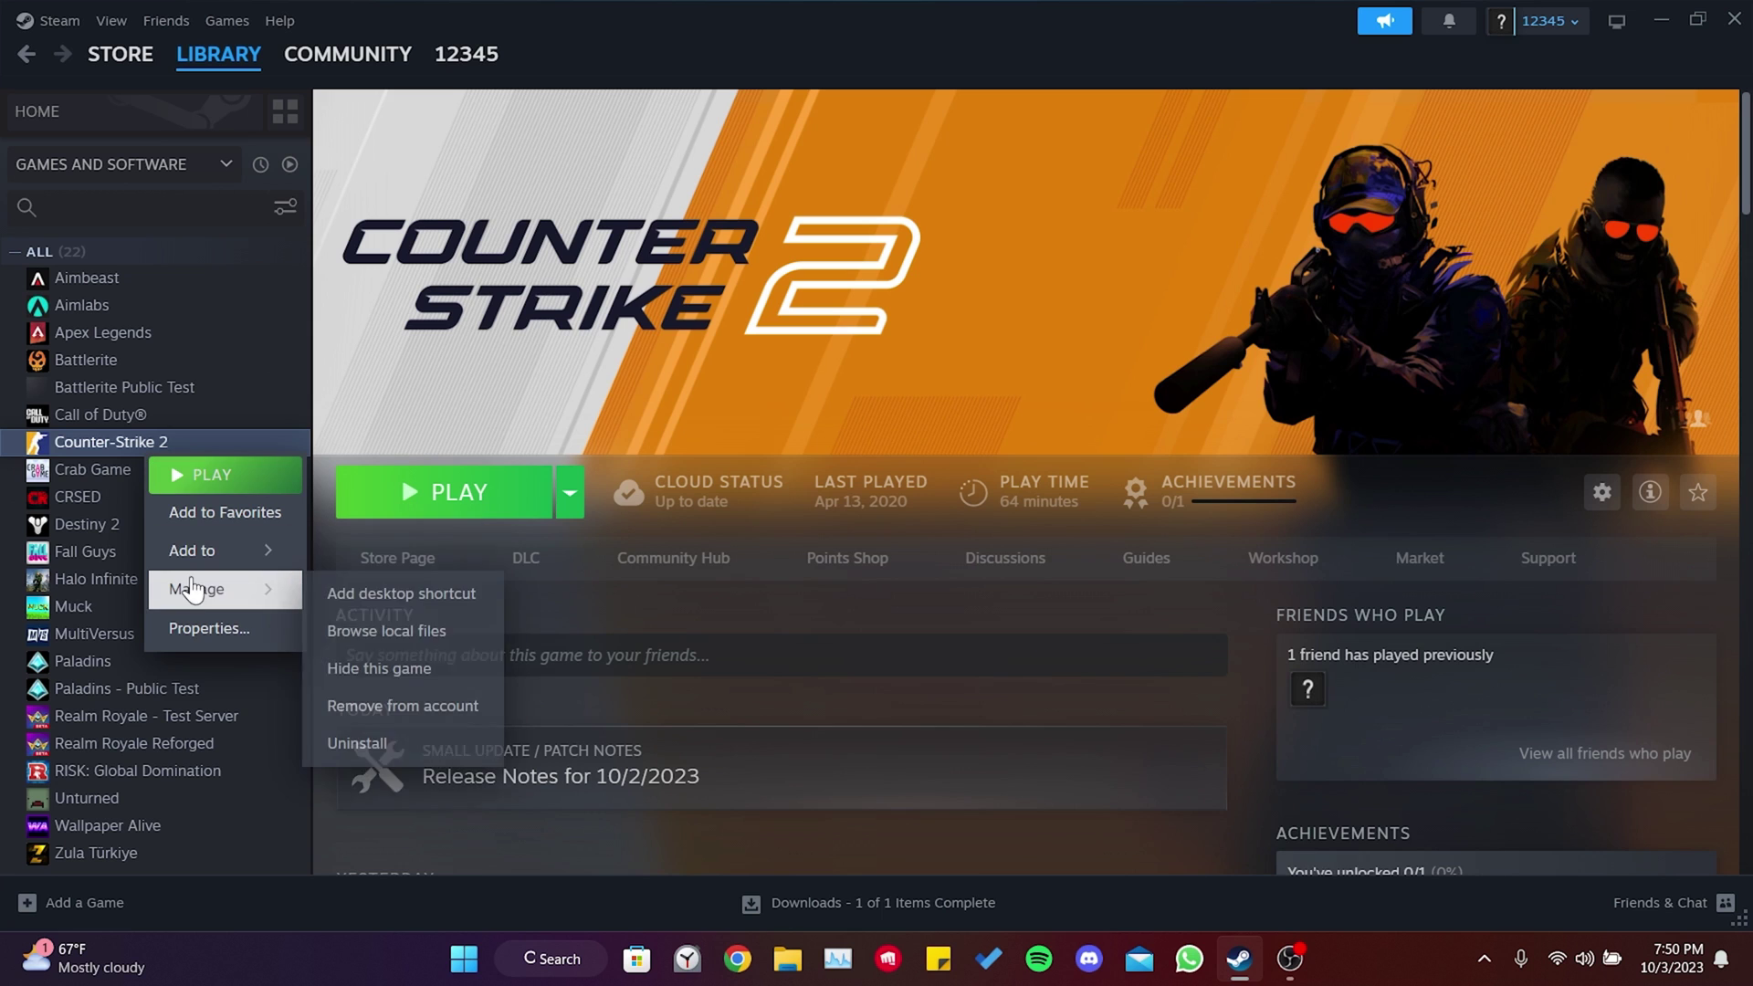
Step: Browse Counter-Strike 2's local files through game, bin and win64, and select cs2.exe
{"action": "left_click", "coordinate": [411, 634]}
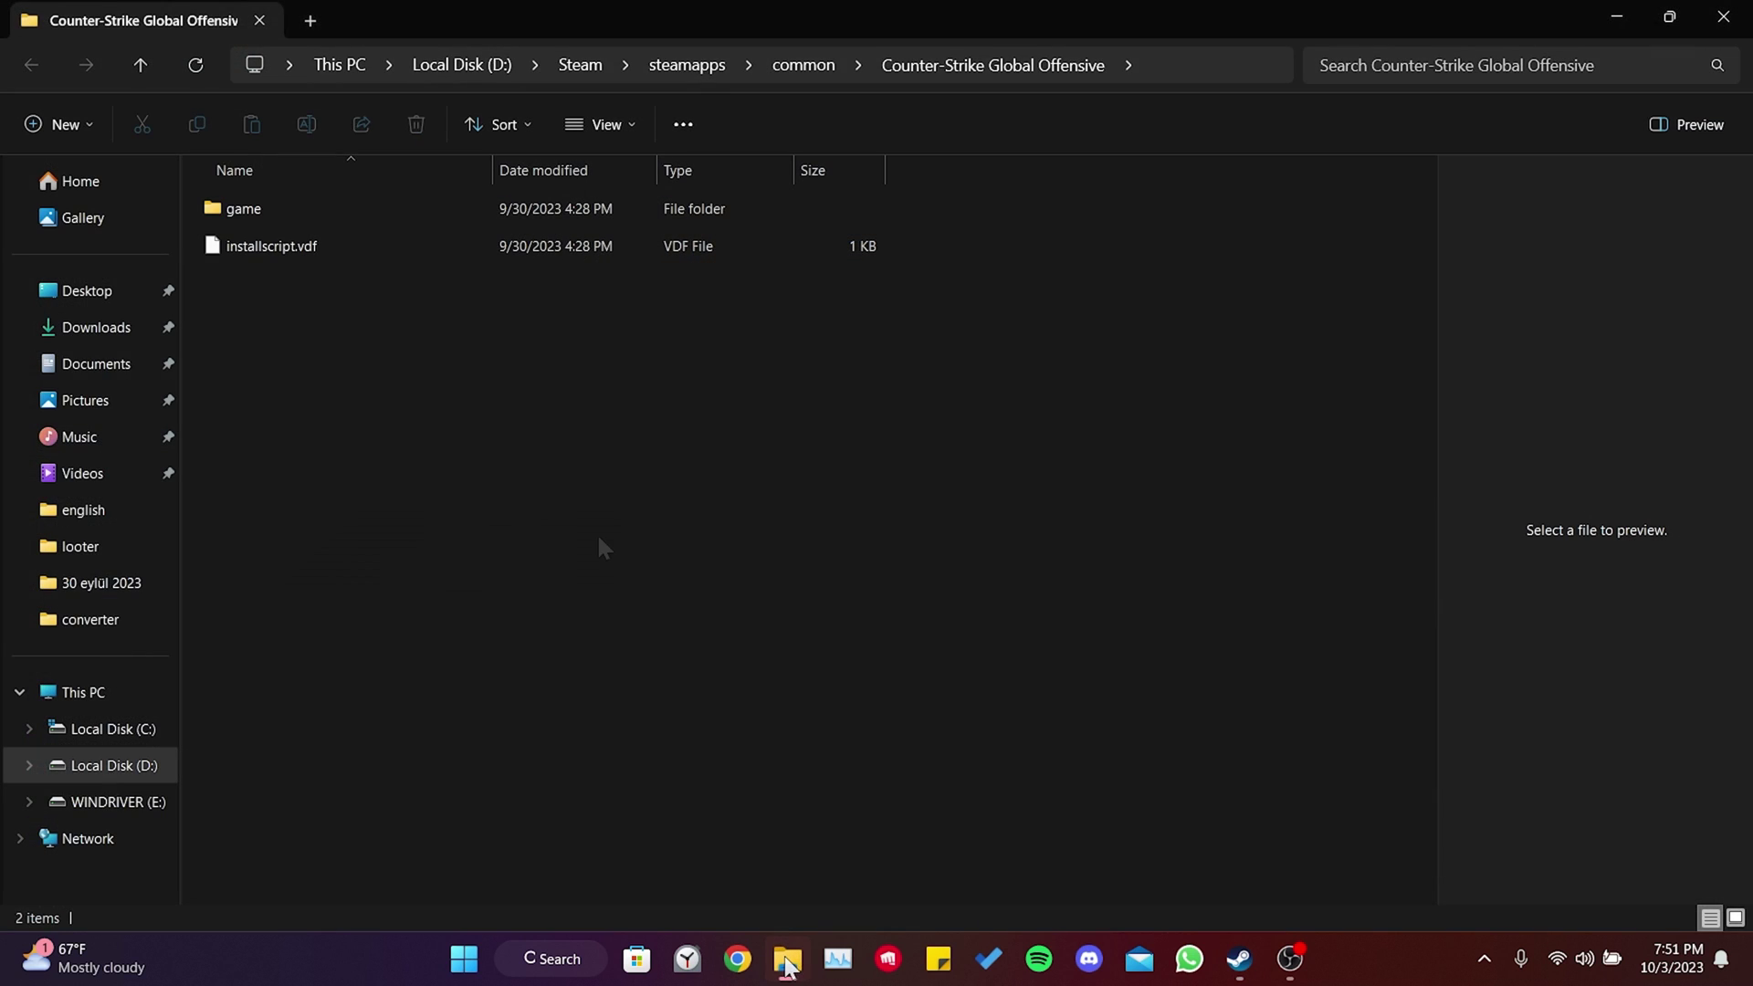
{"action": "double_click", "coordinate": [314, 207]}
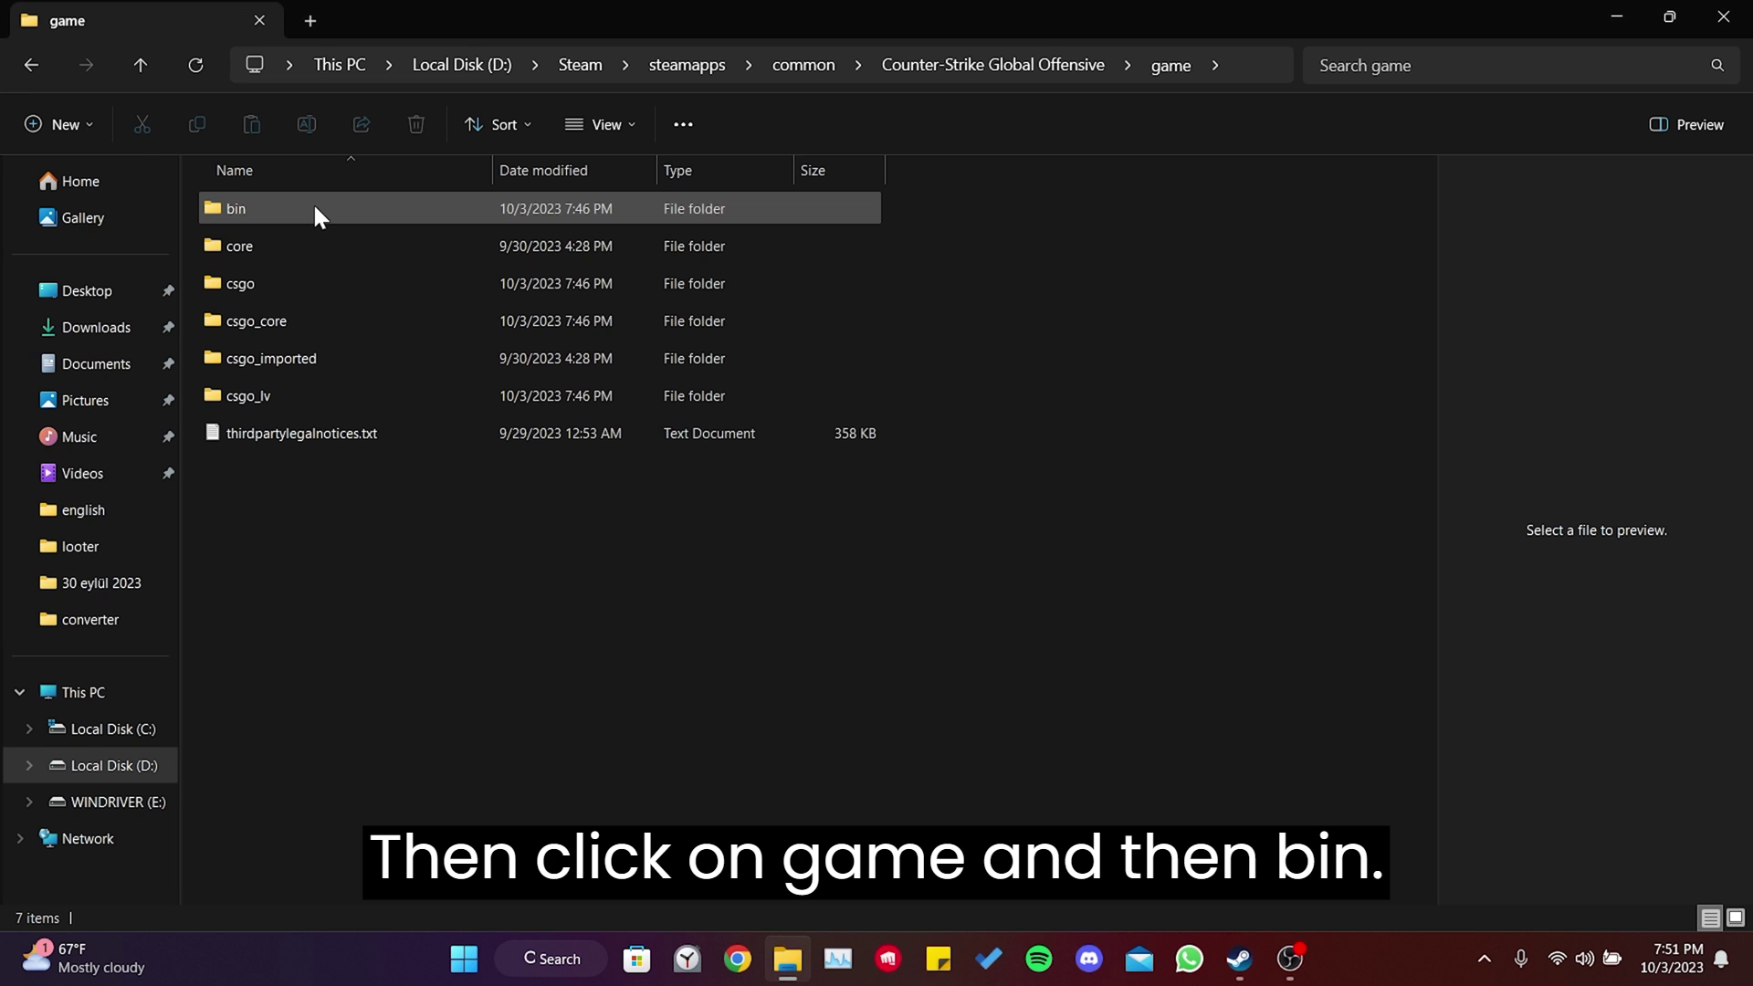
{"action": "double_click", "coordinate": [262, 208]}
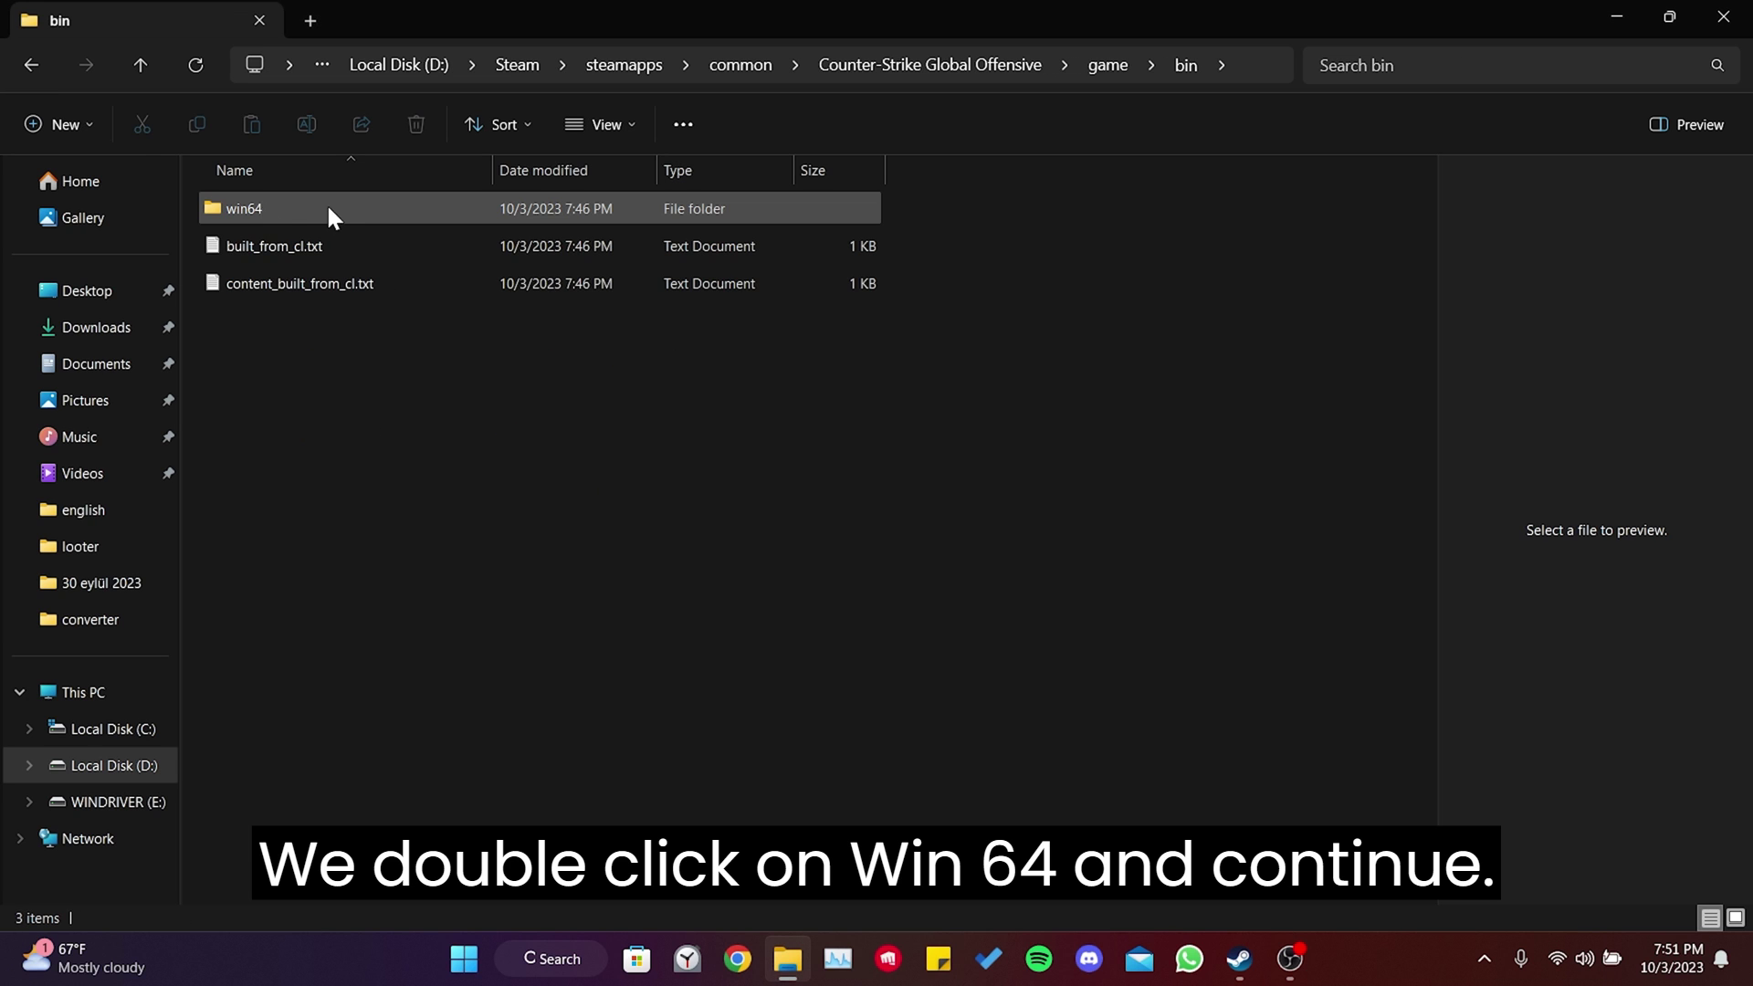
{"action": "double_click", "coordinate": [292, 203]}
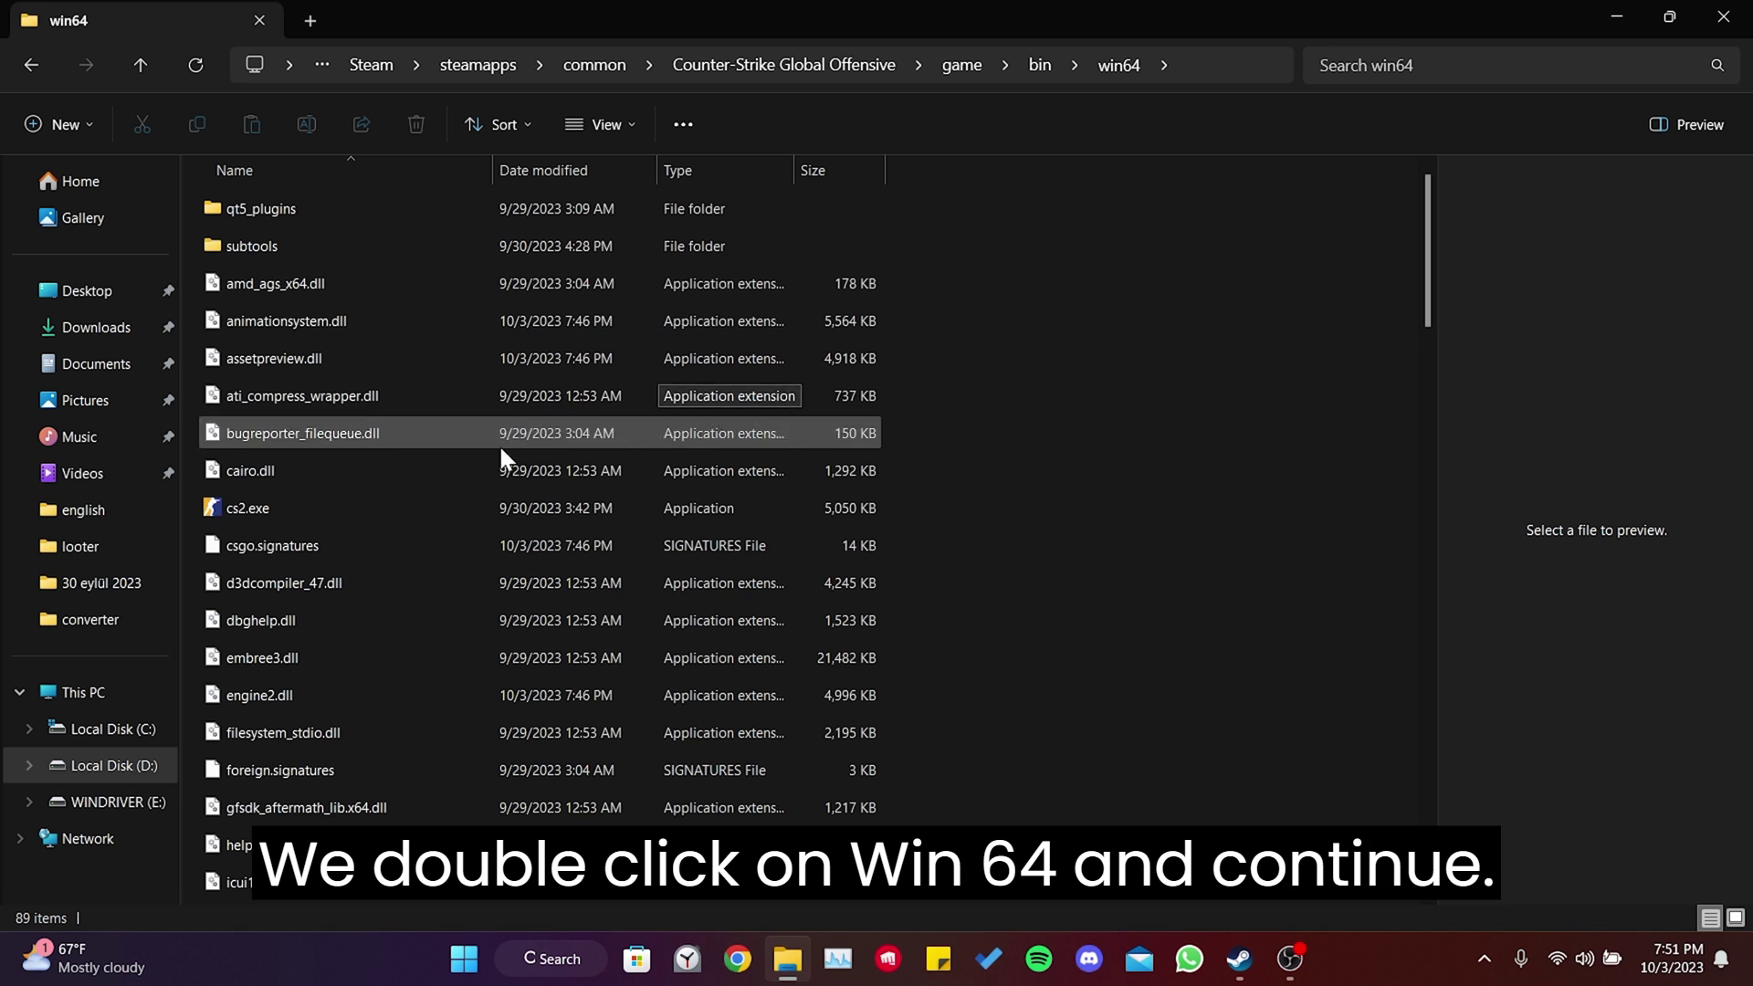
{"action": "left_click", "coordinate": [289, 505]}
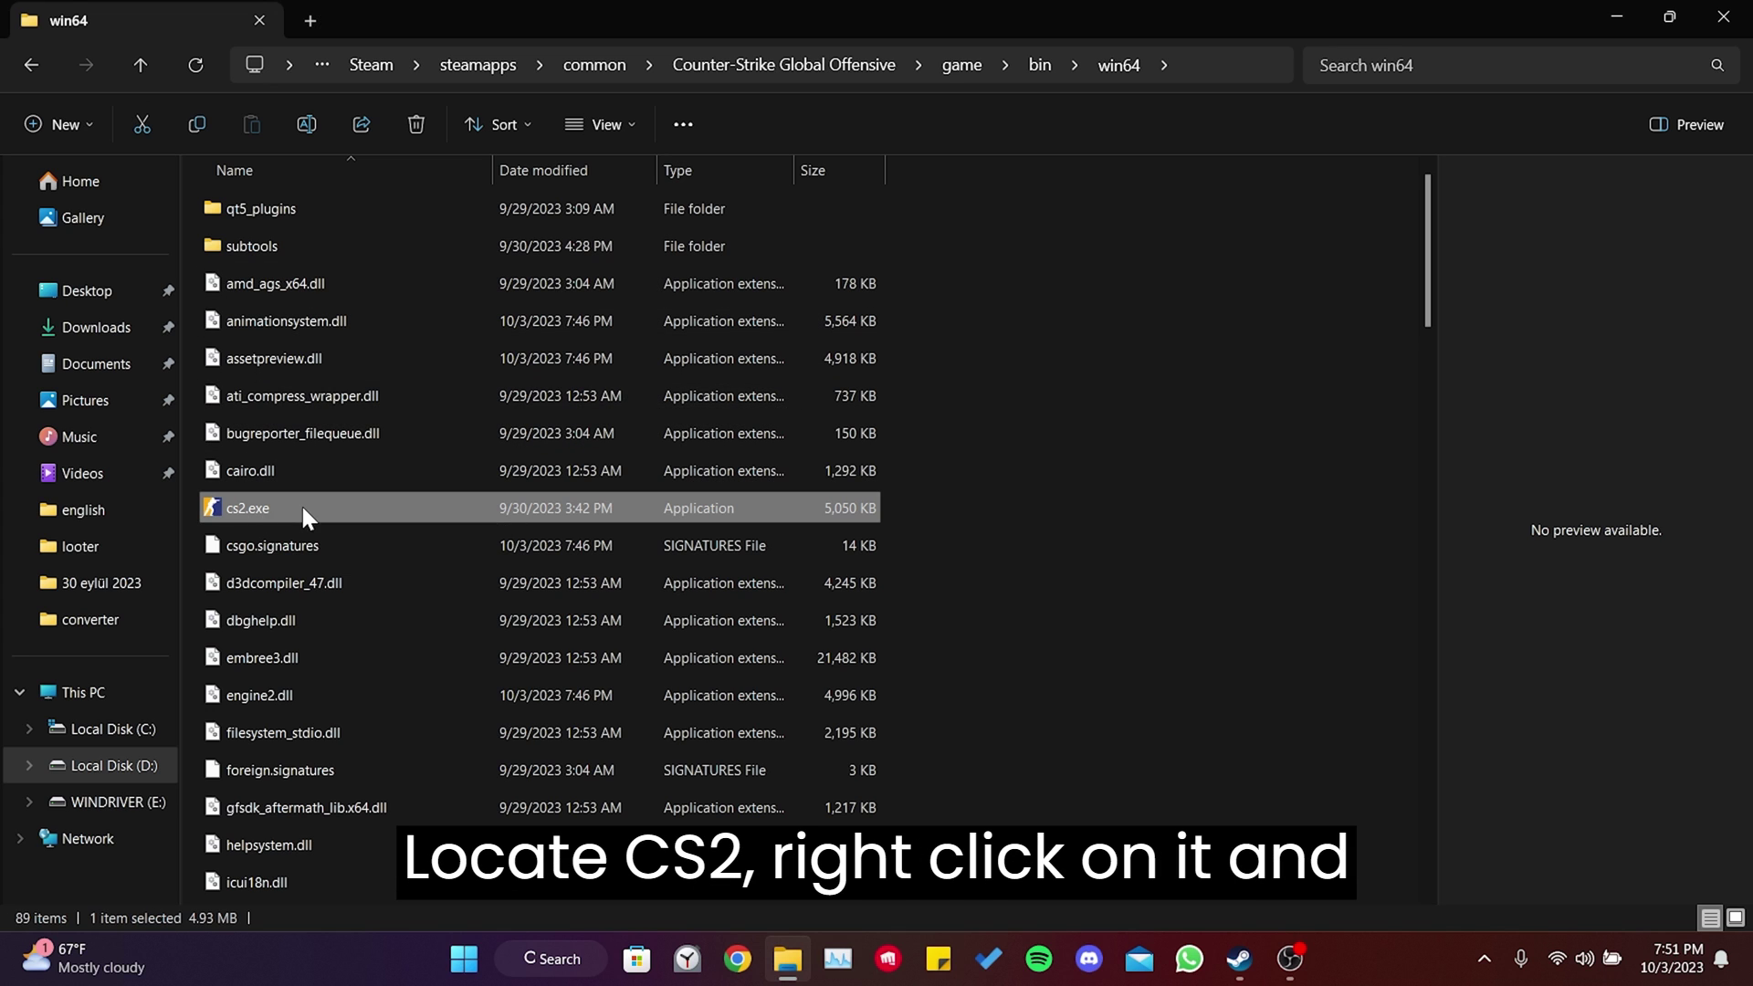
Step: Open cs2.exe's Properties and go to its Compatibility settings
{"action": "right_click", "coordinate": [301, 504]}
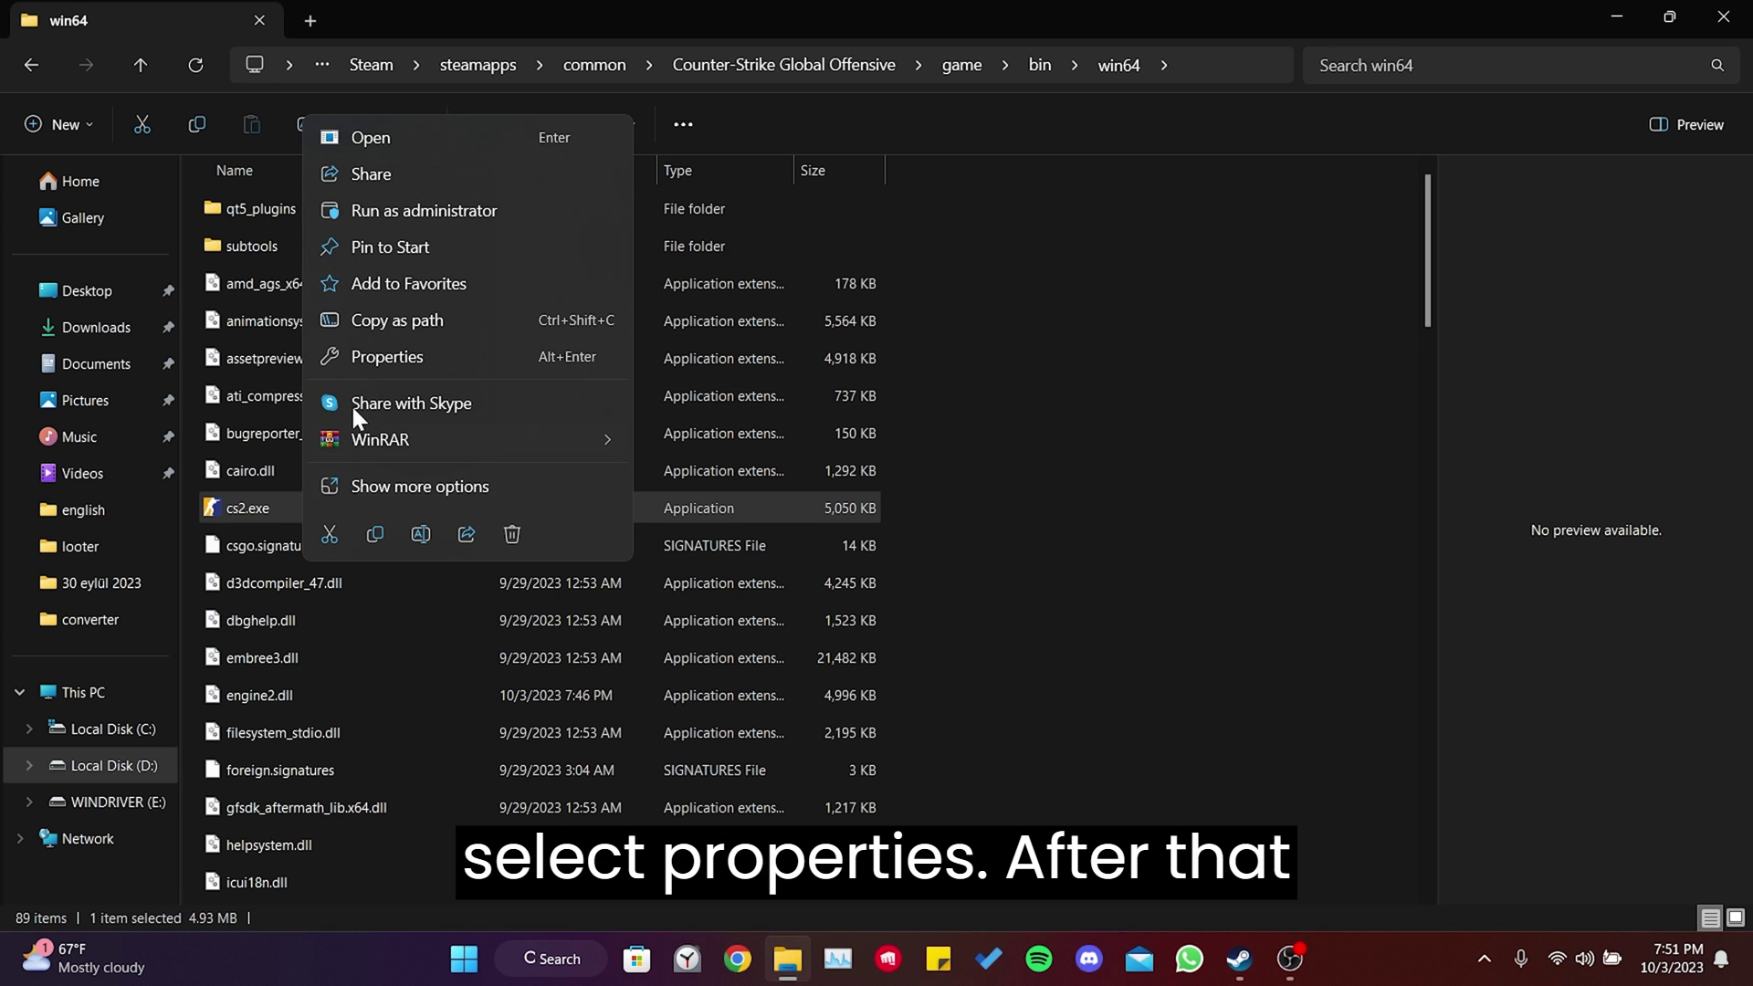
{"action": "left_click", "coordinate": [384, 357]}
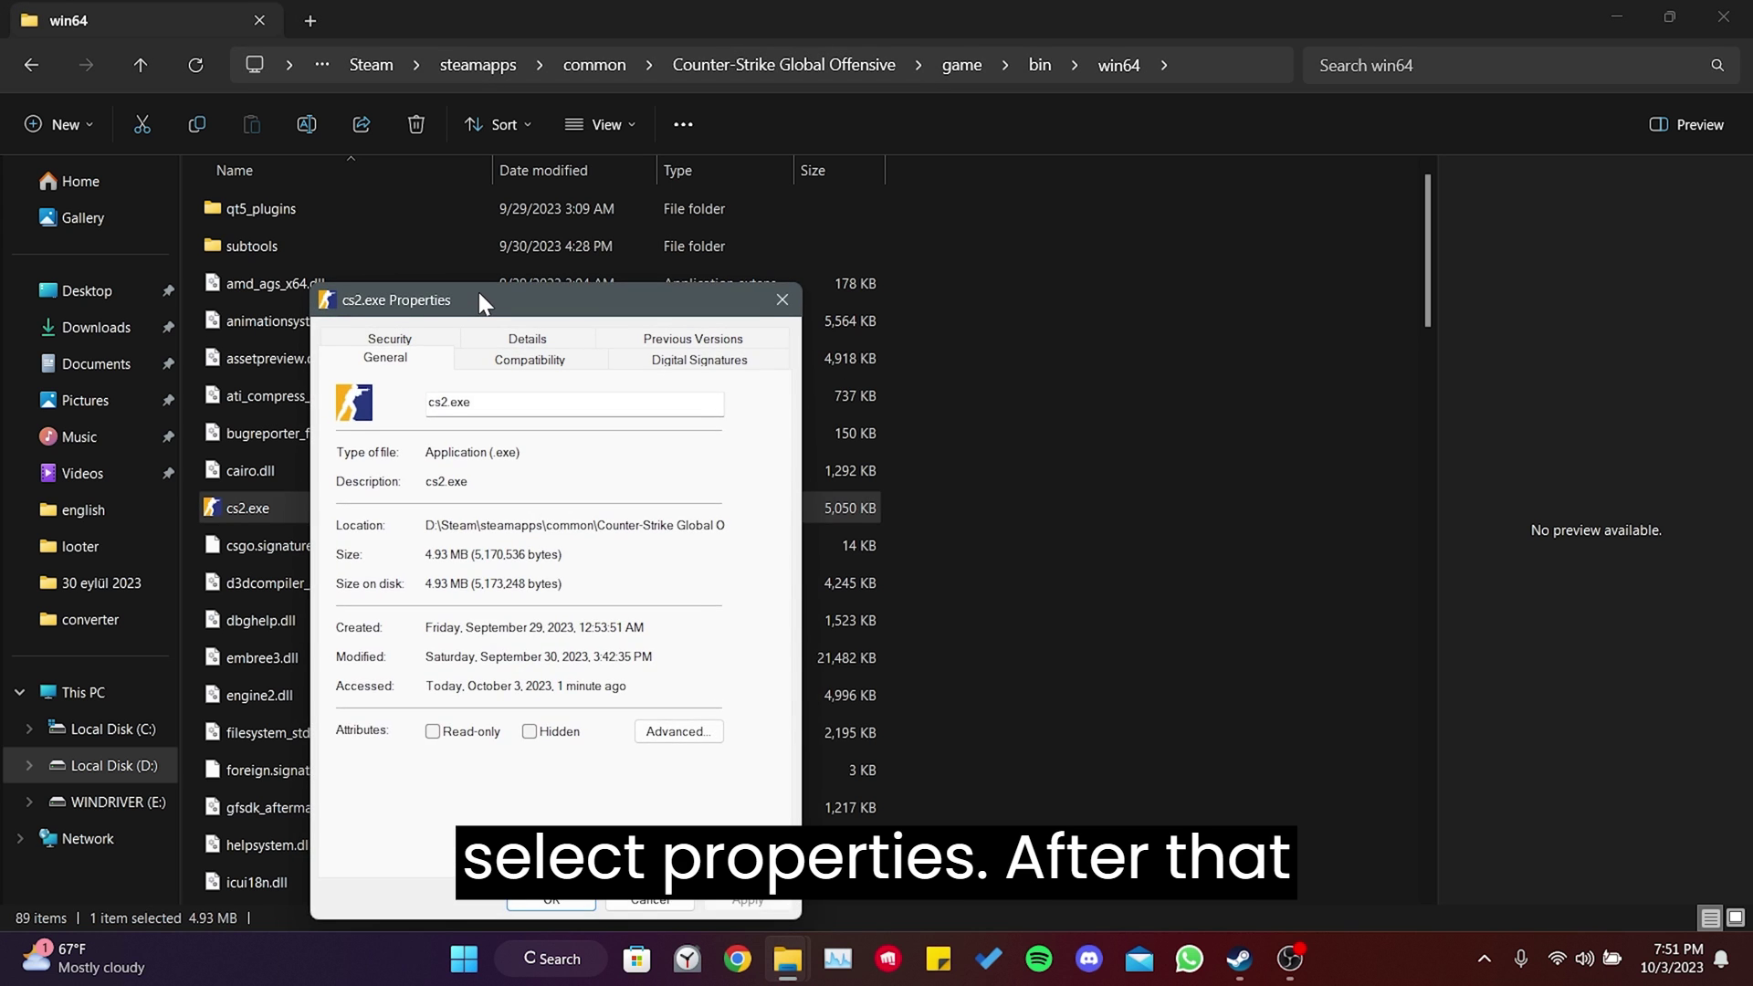
{"action": "left_click_drag", "start_coordinate": [481, 300], "coordinate": [544, 155]}
{"action": "left_click", "coordinate": [582, 220]}
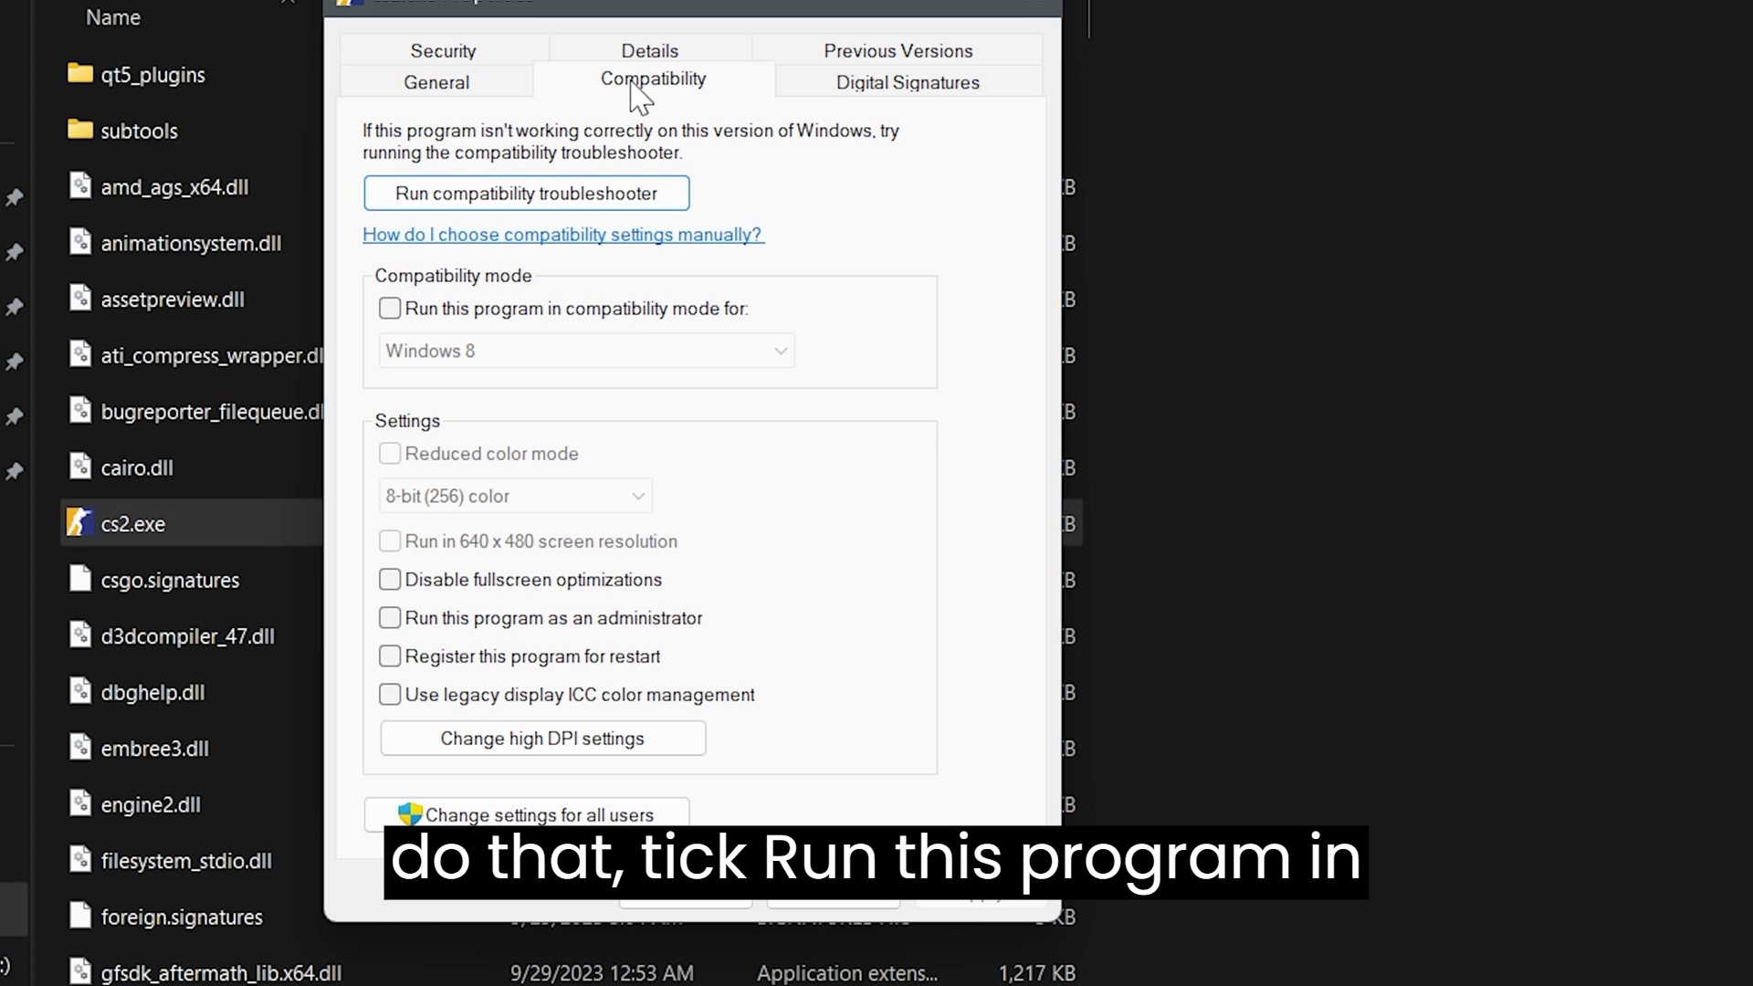
Step: Set Windows 8 compatibility mode, disable fullscreen optimizations, then apply and close
{"action": "left_click", "coordinate": [393, 309]}
{"action": "left_click", "coordinate": [445, 353]}
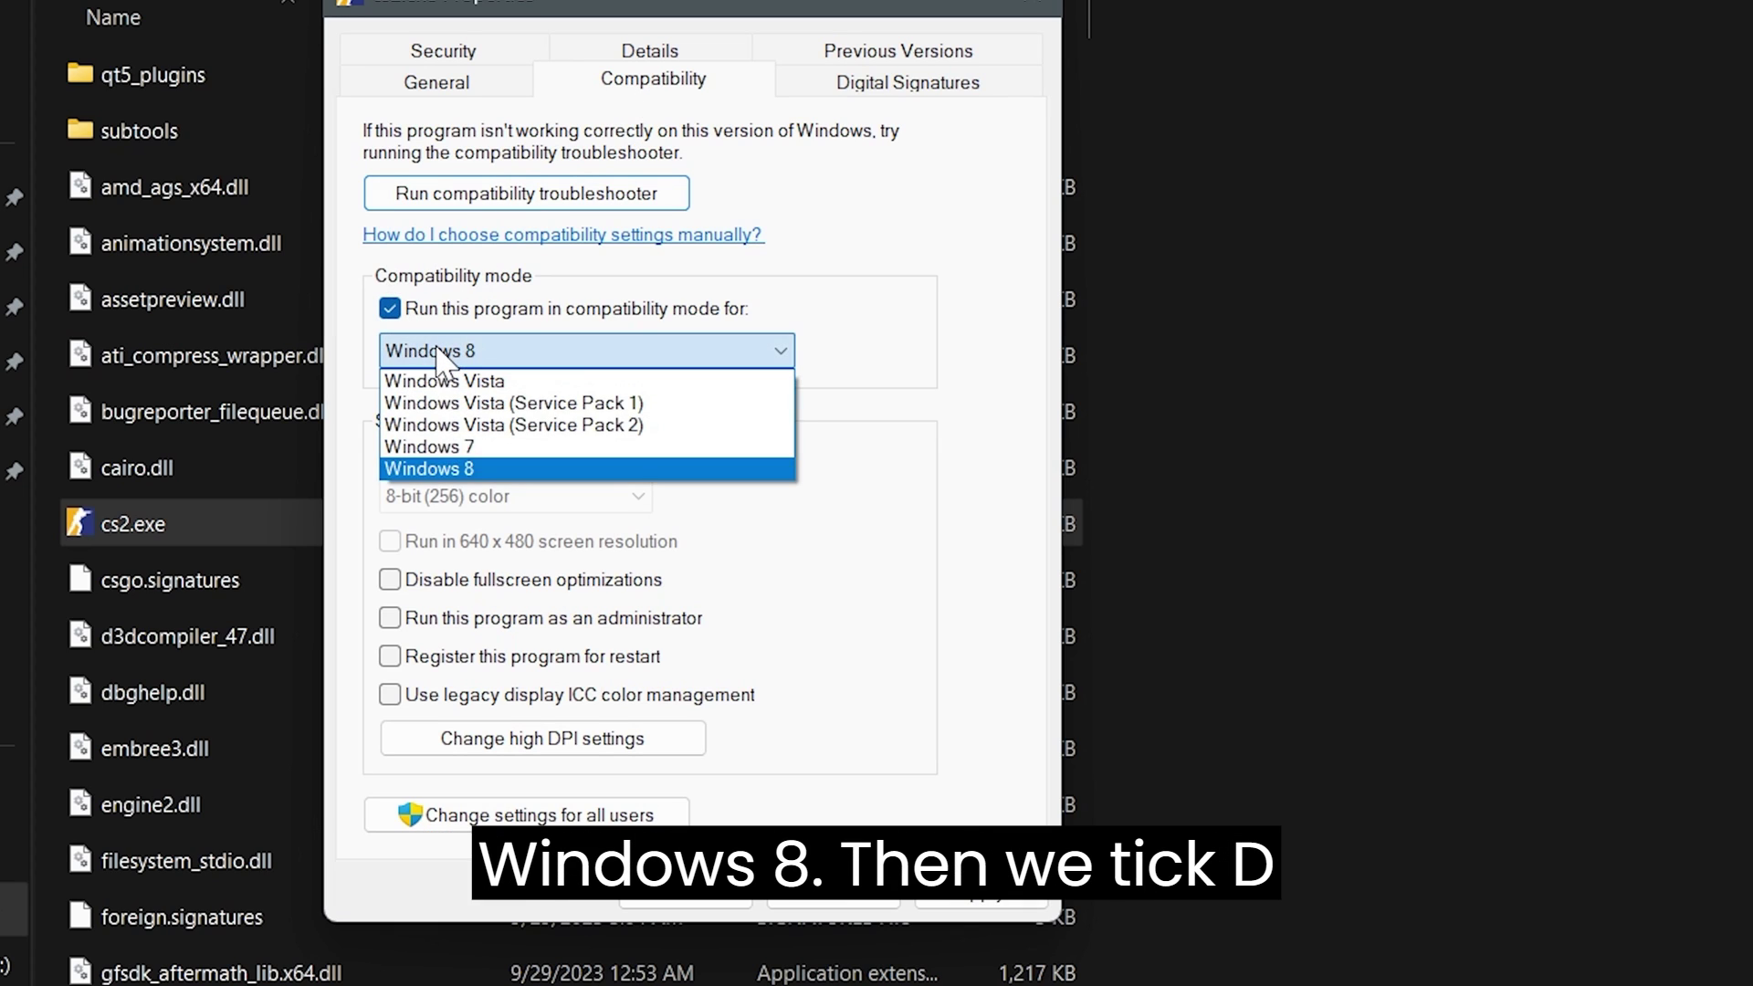
{"action": "left_click", "coordinate": [446, 470]}
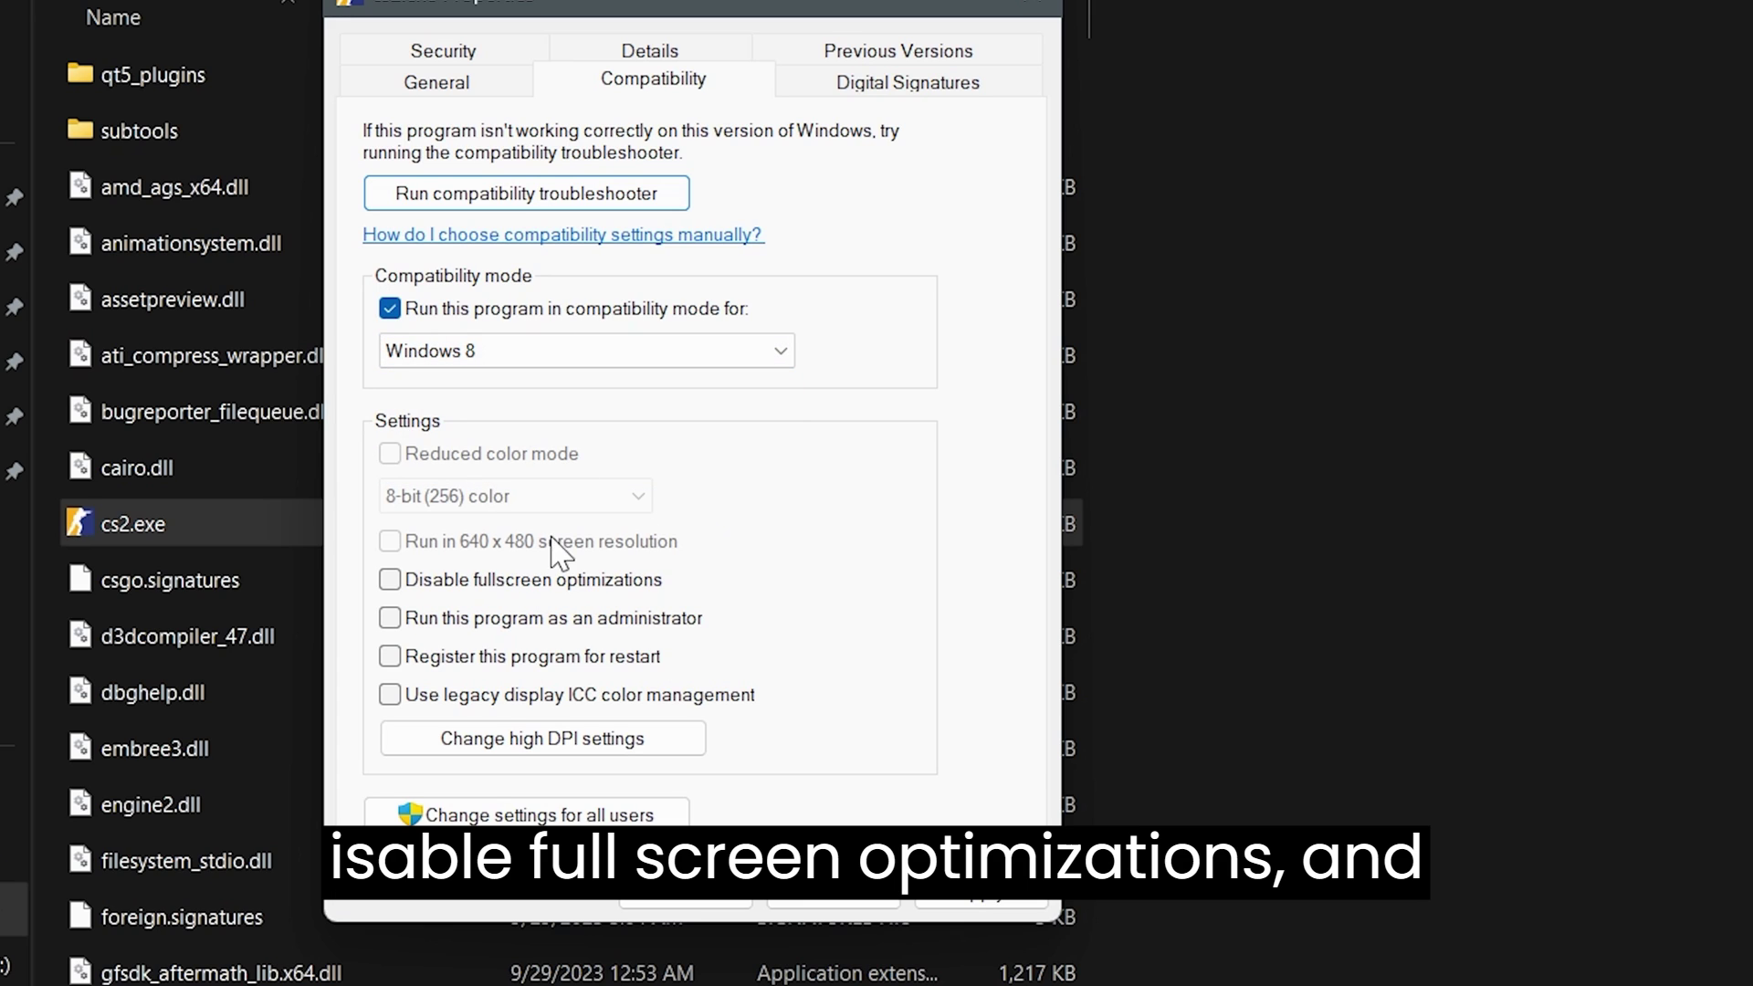
{"action": "left_click", "coordinate": [390, 578]}
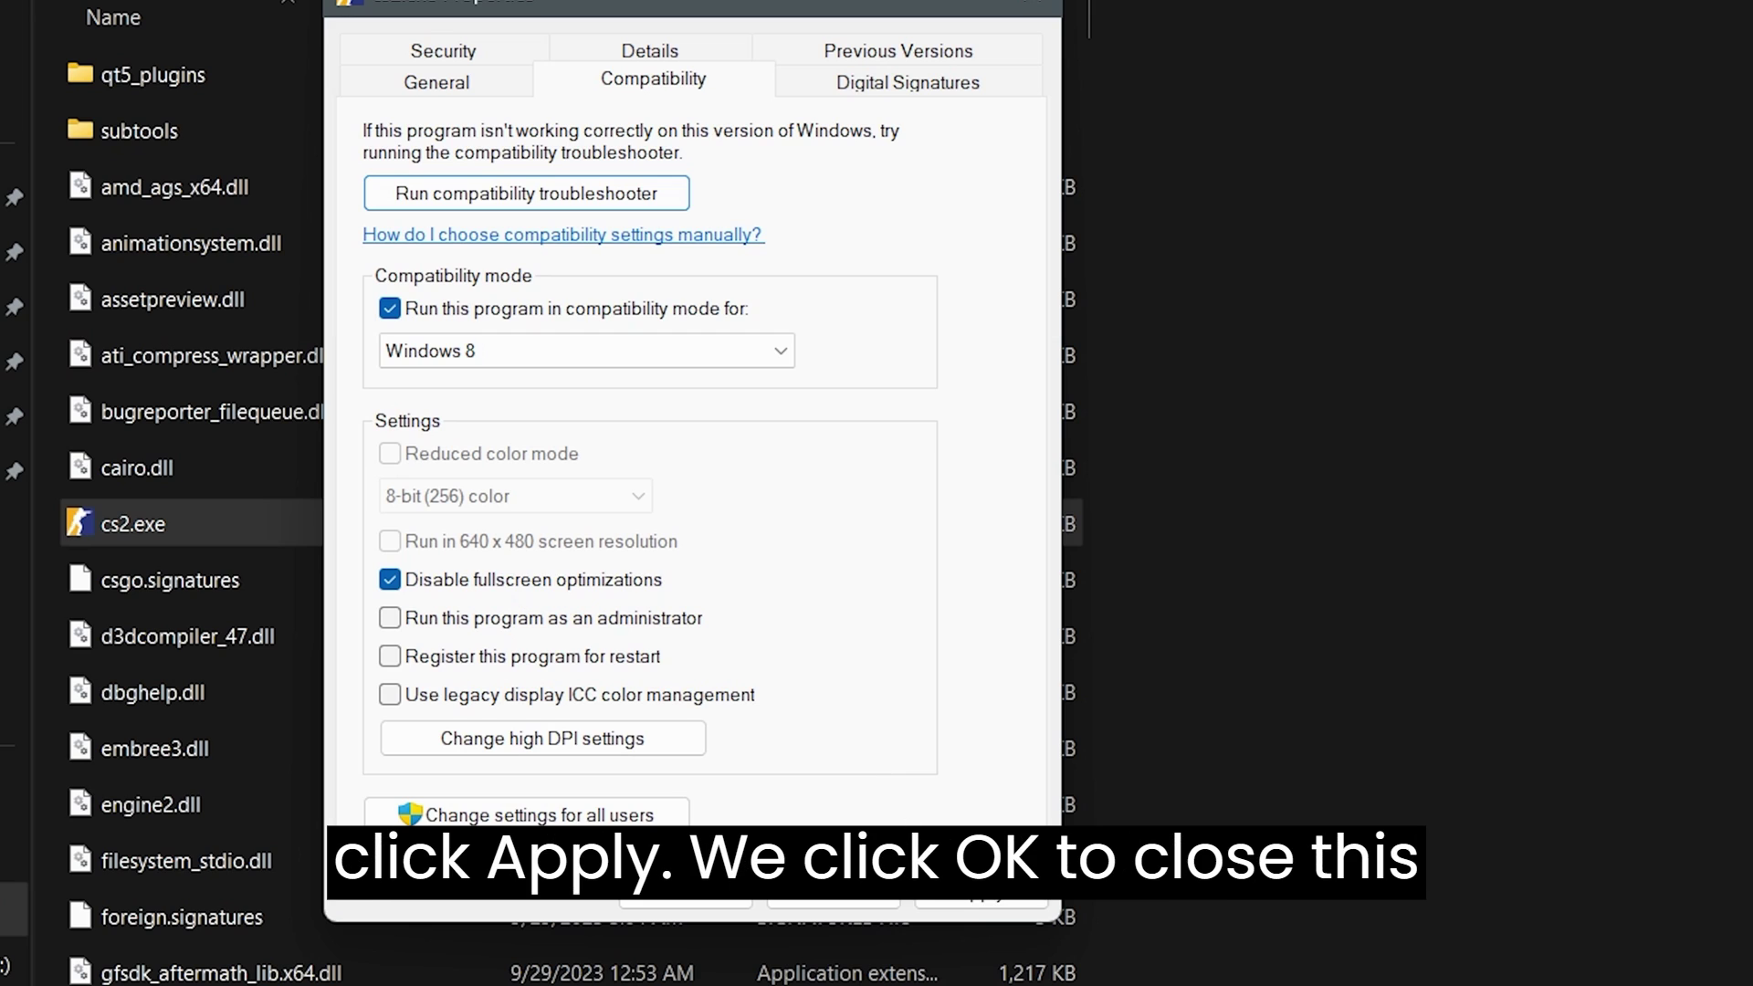
{"action": "left_click", "coordinate": [961, 901]}
{"action": "left_click", "coordinate": [714, 914]}
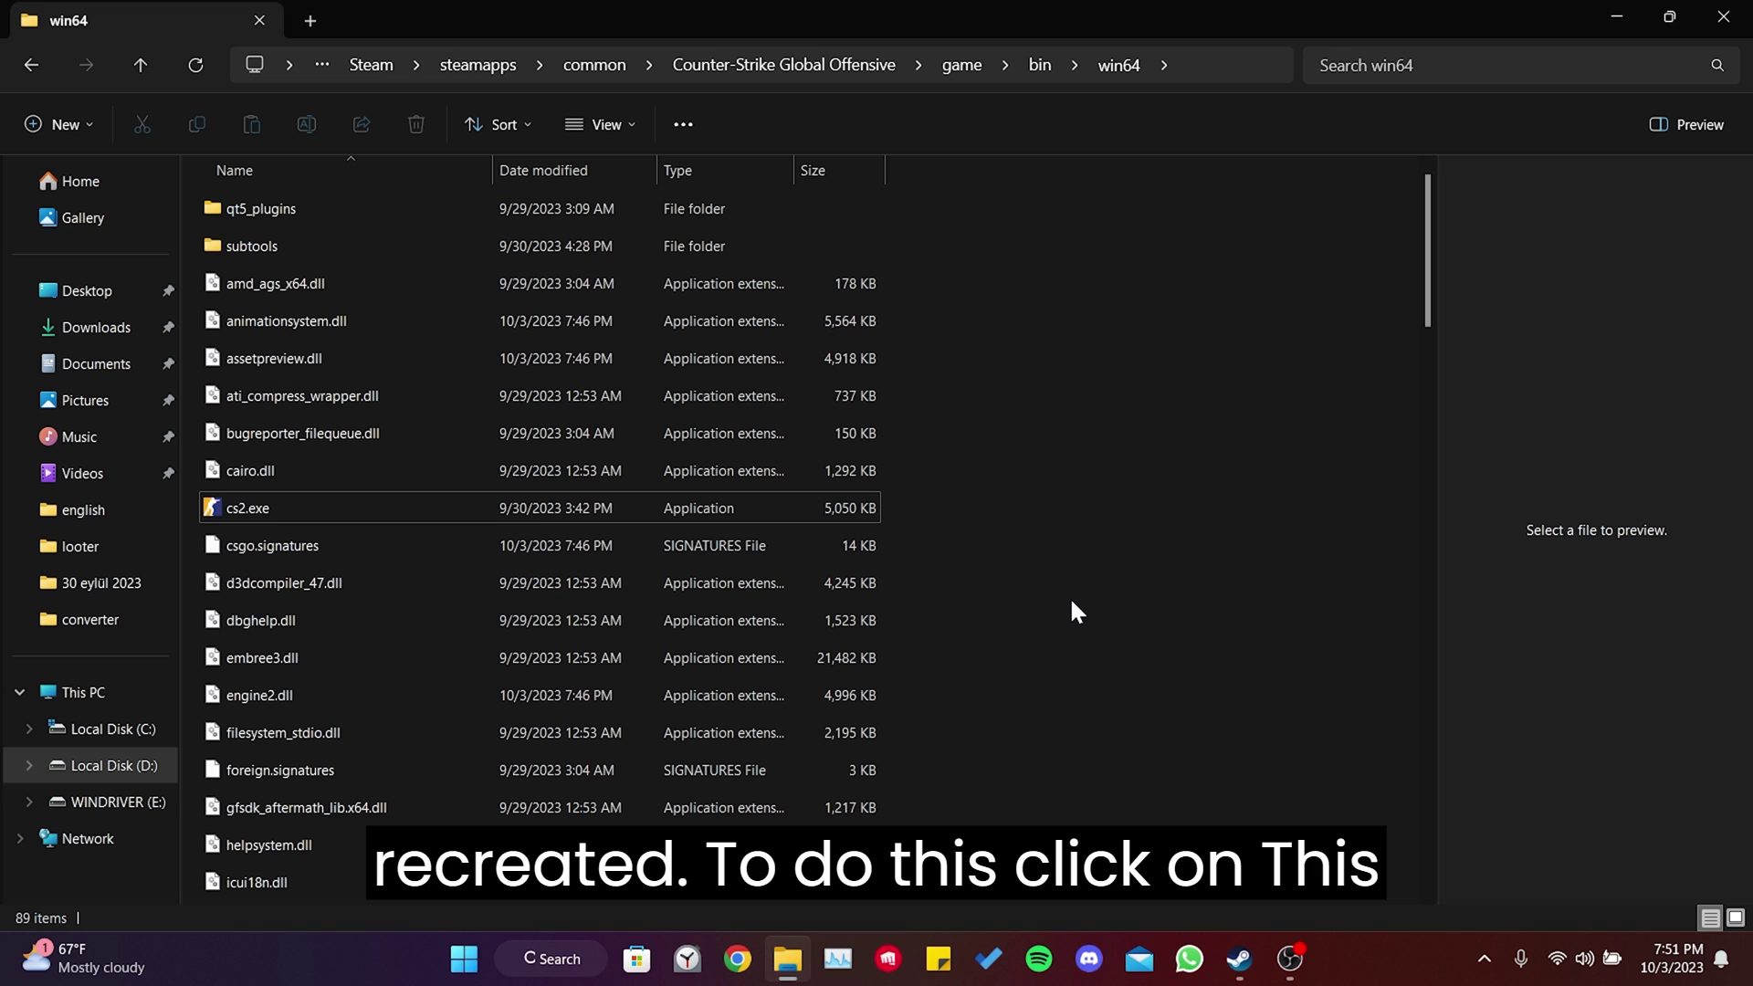
Step: Show the C, D and E drives under This PC and clear the drive selection
{"action": "left_click", "coordinate": [77, 699]}
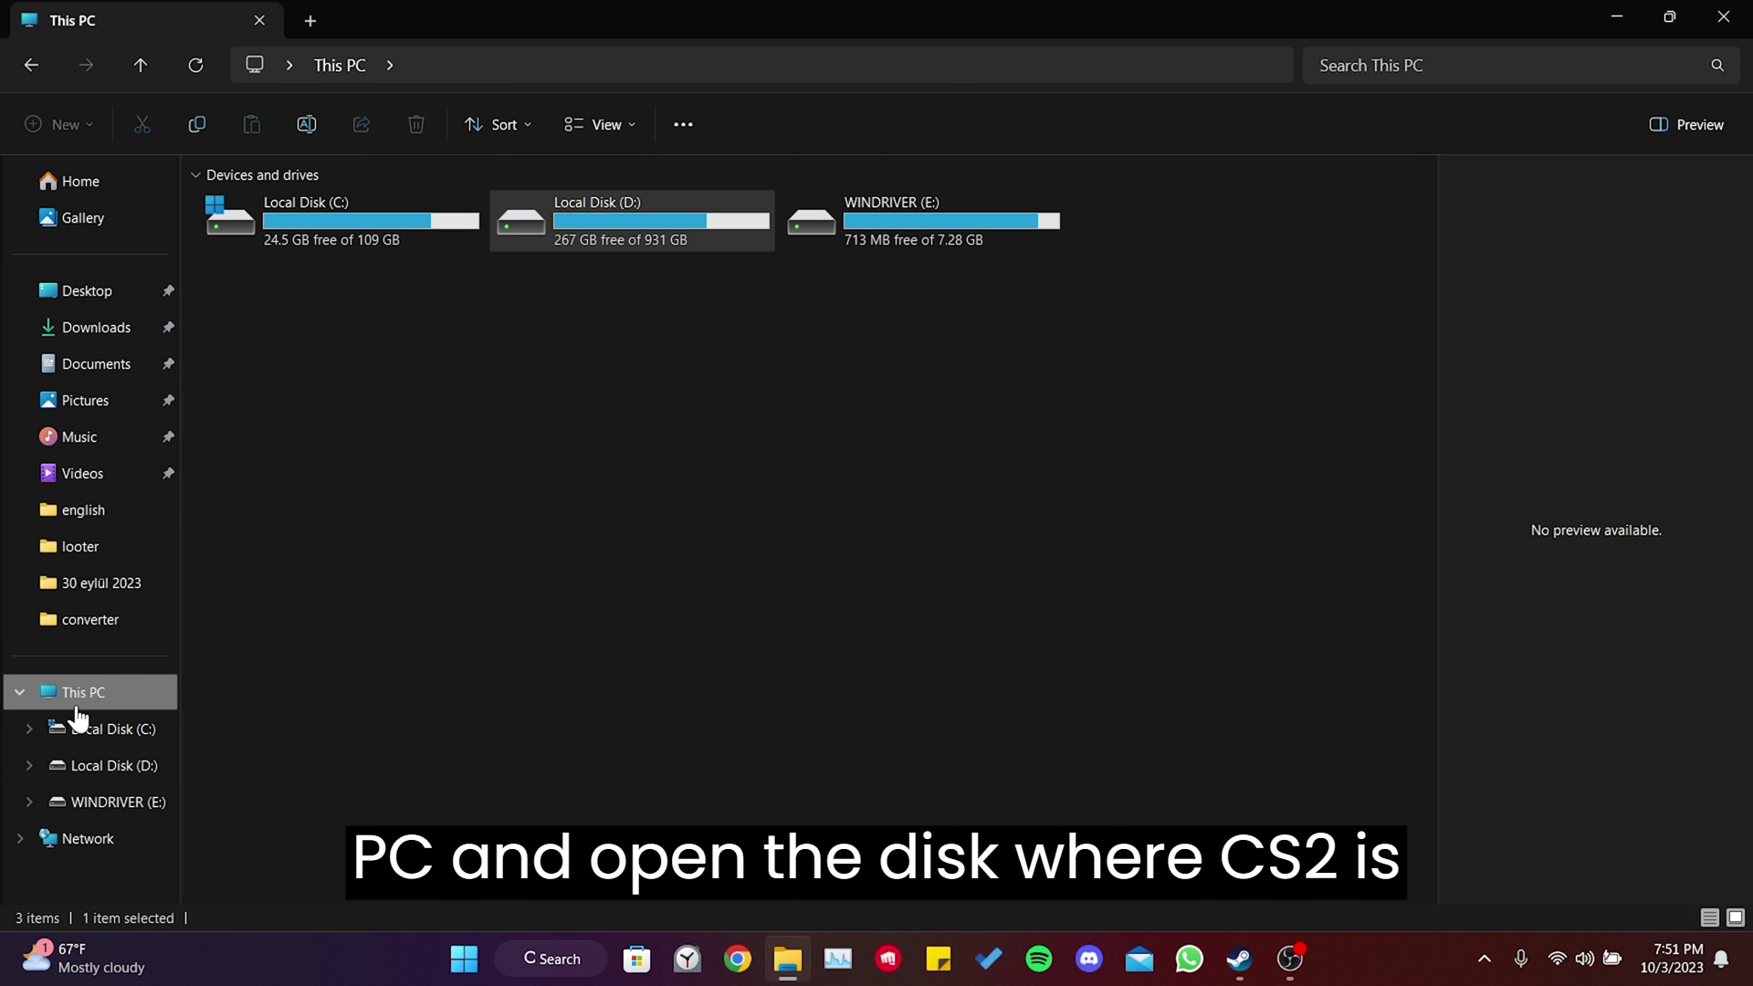
{"action": "left_click", "coordinate": [594, 483]}
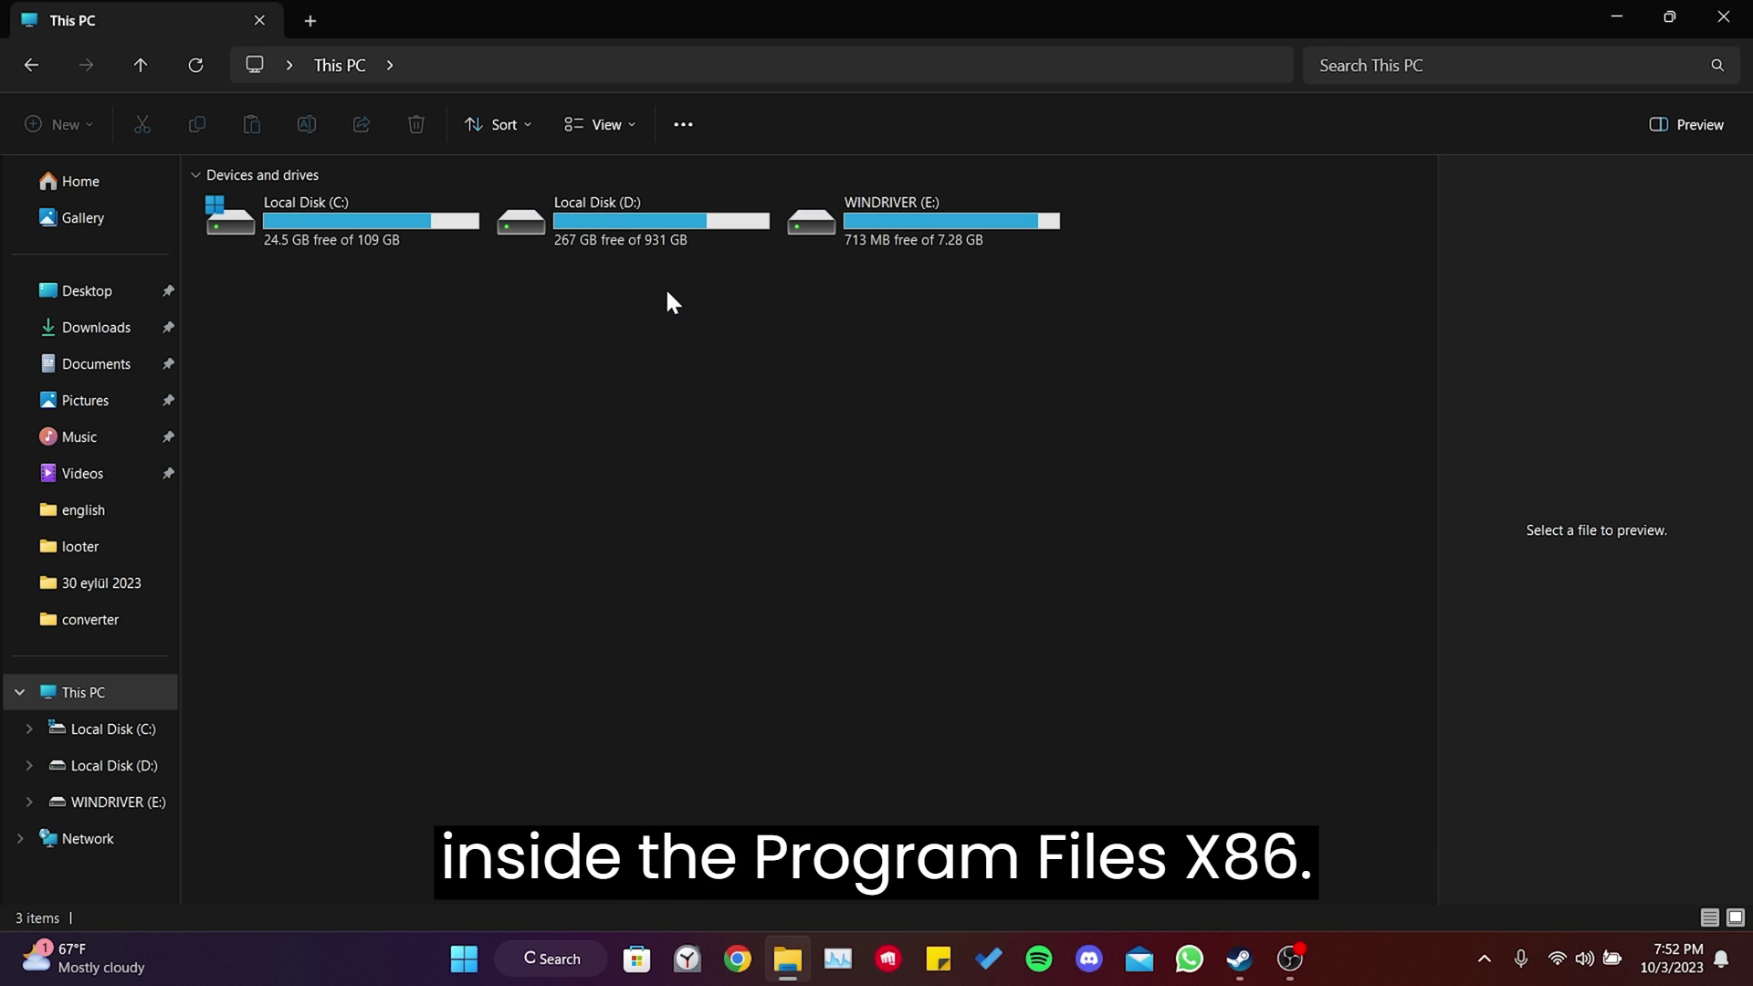
Step: Drill from Local Disk (D:) through Steam and userdata into the numbered account folder
{"action": "double_click", "coordinate": [652, 240]}
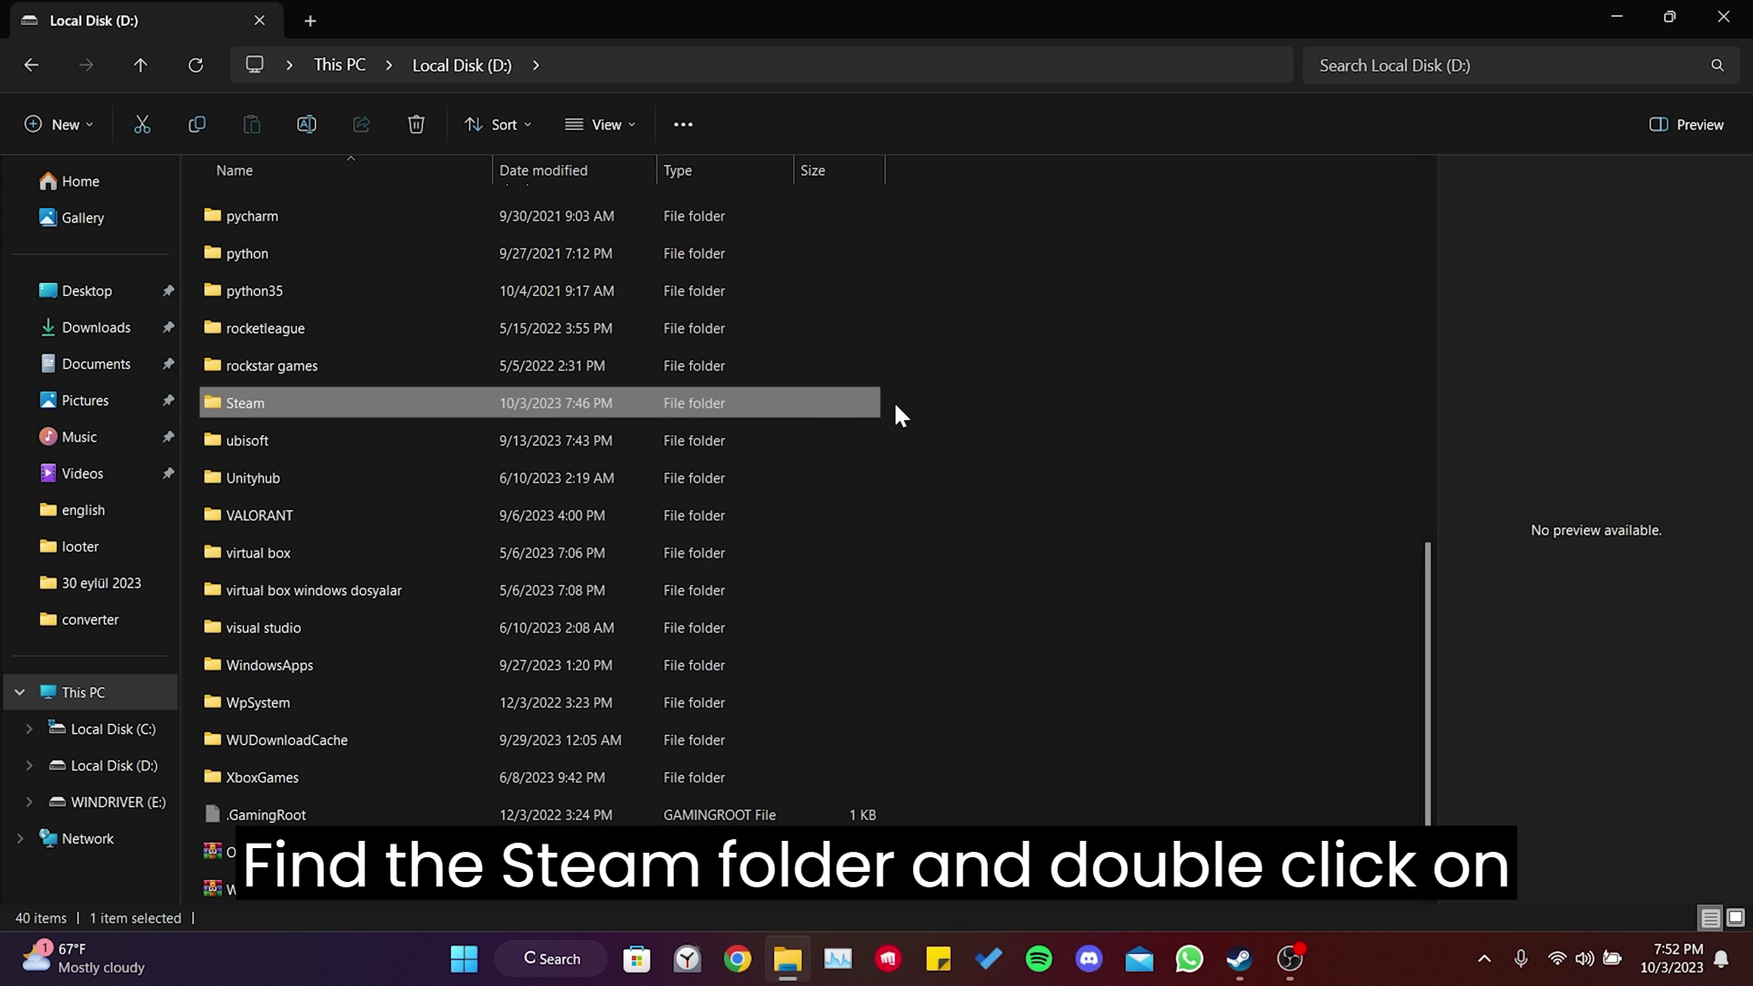
{"action": "double_click", "coordinate": [366, 410]}
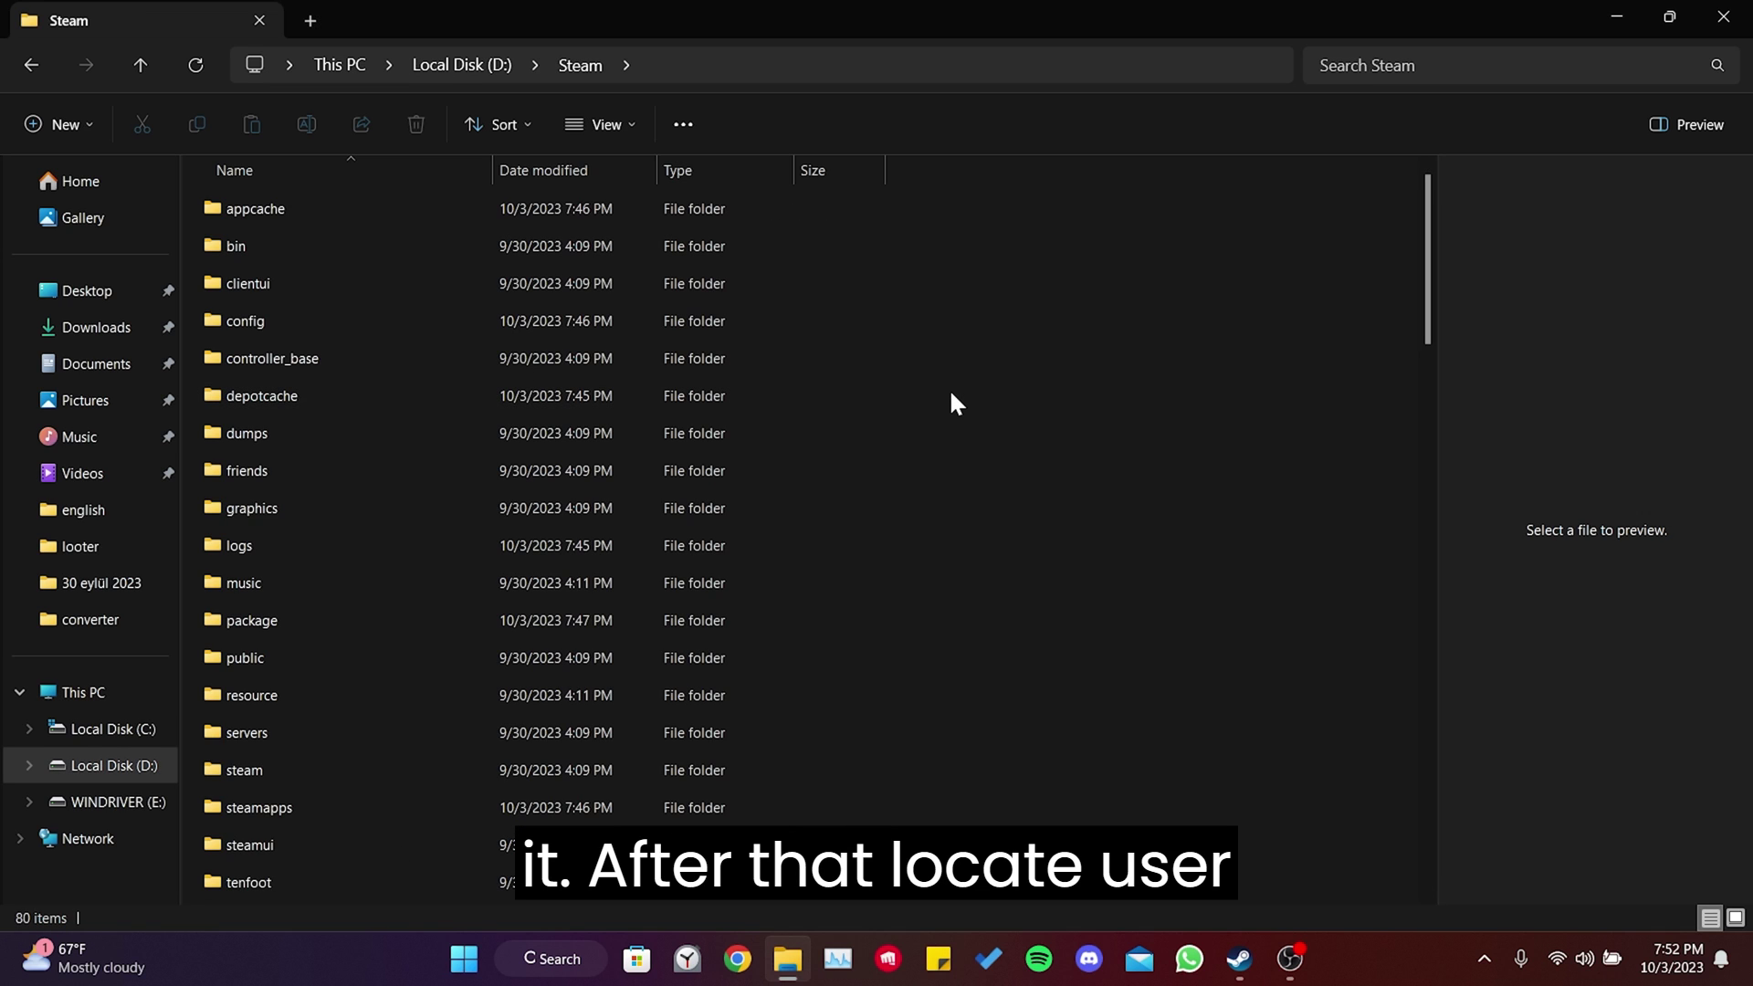
{"action": "type", "text": "userdata"}
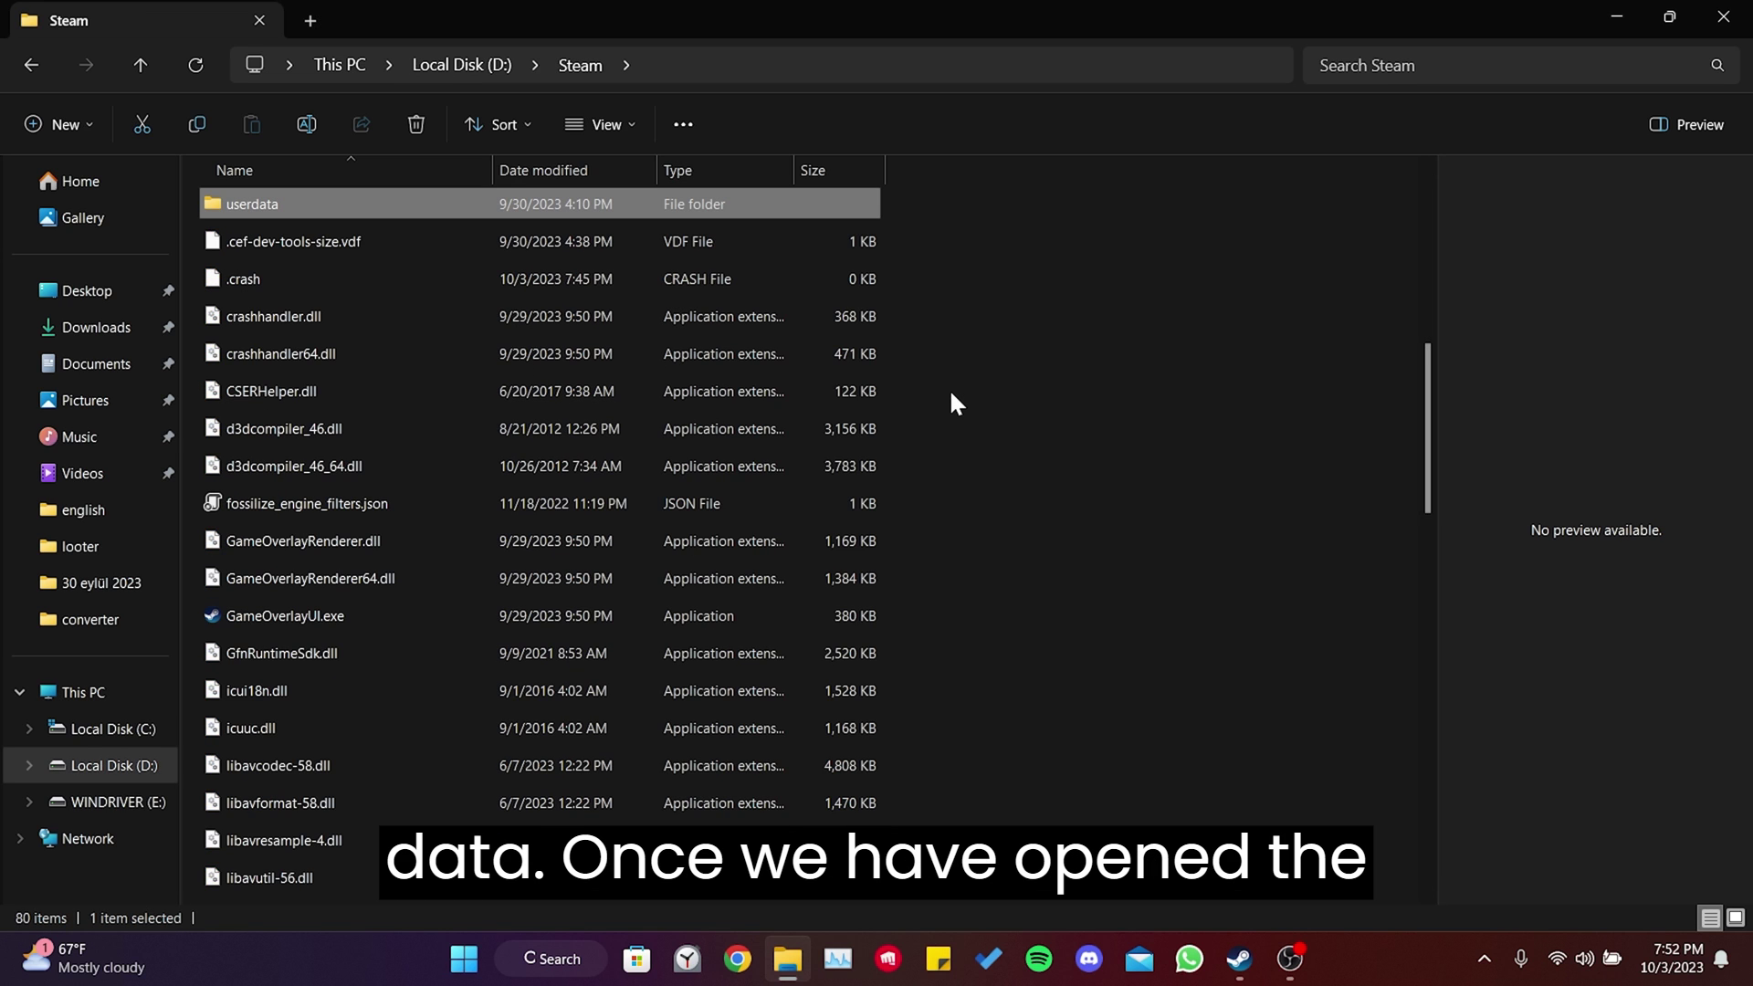
{"action": "double_click", "coordinate": [296, 203]}
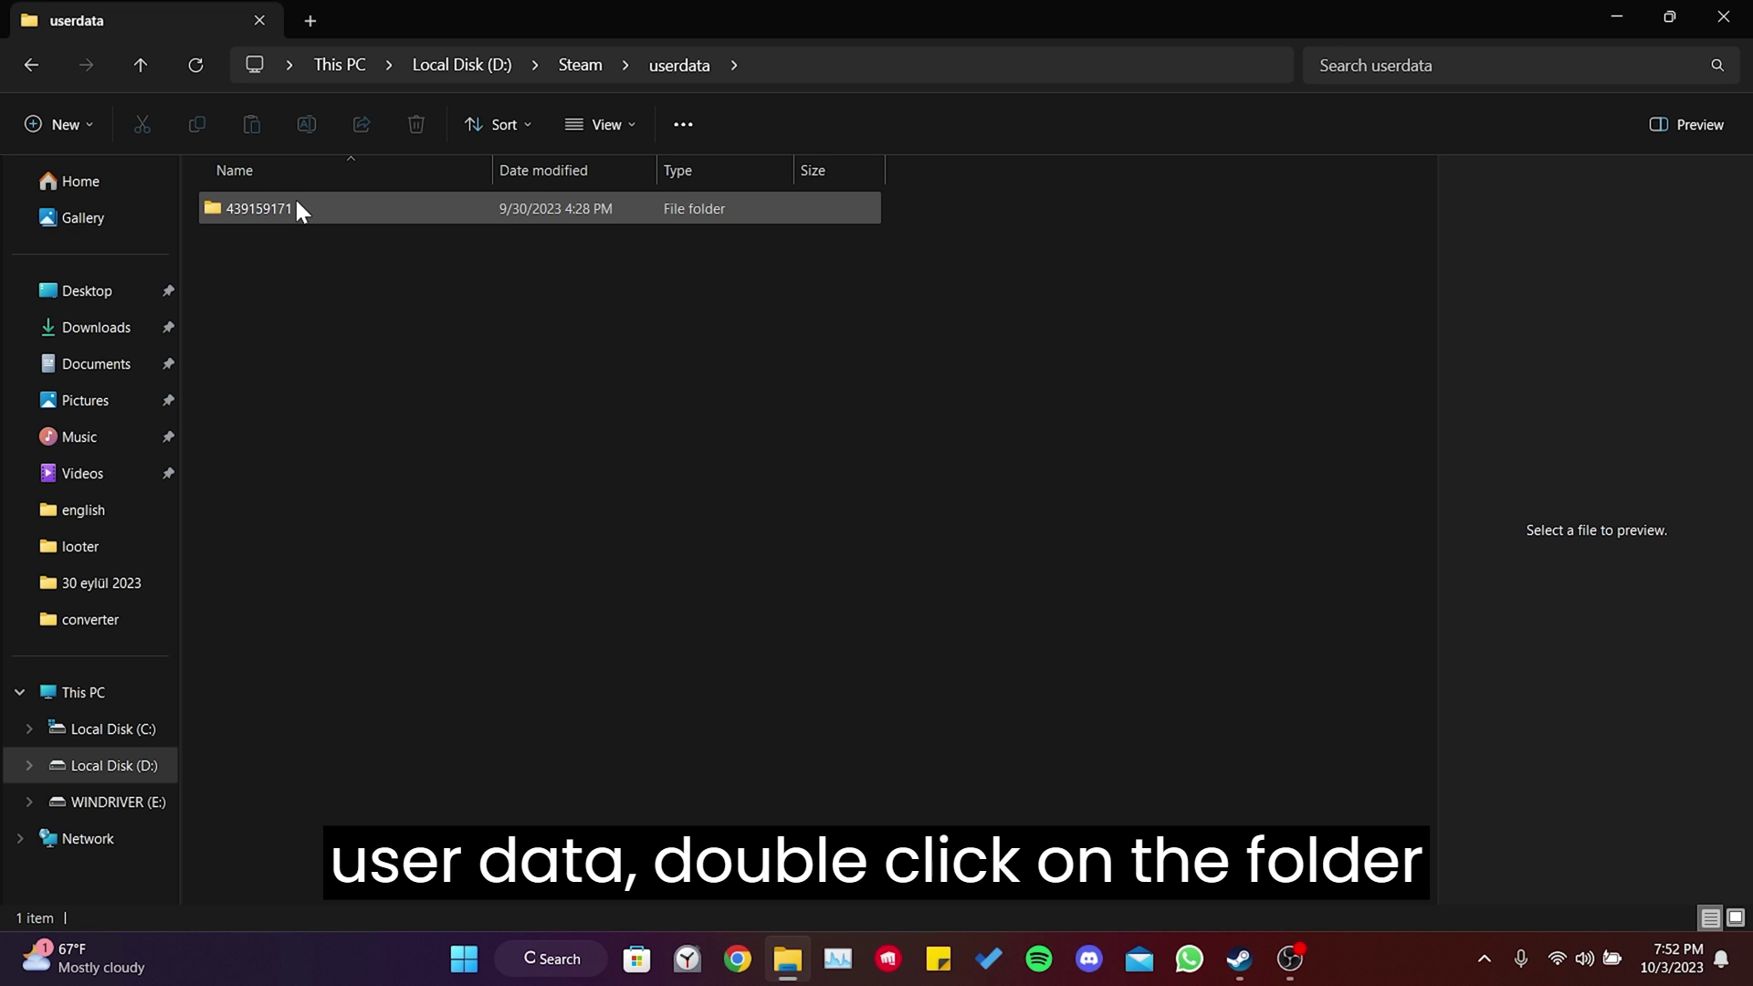
{"action": "double_click", "coordinate": [320, 210]}
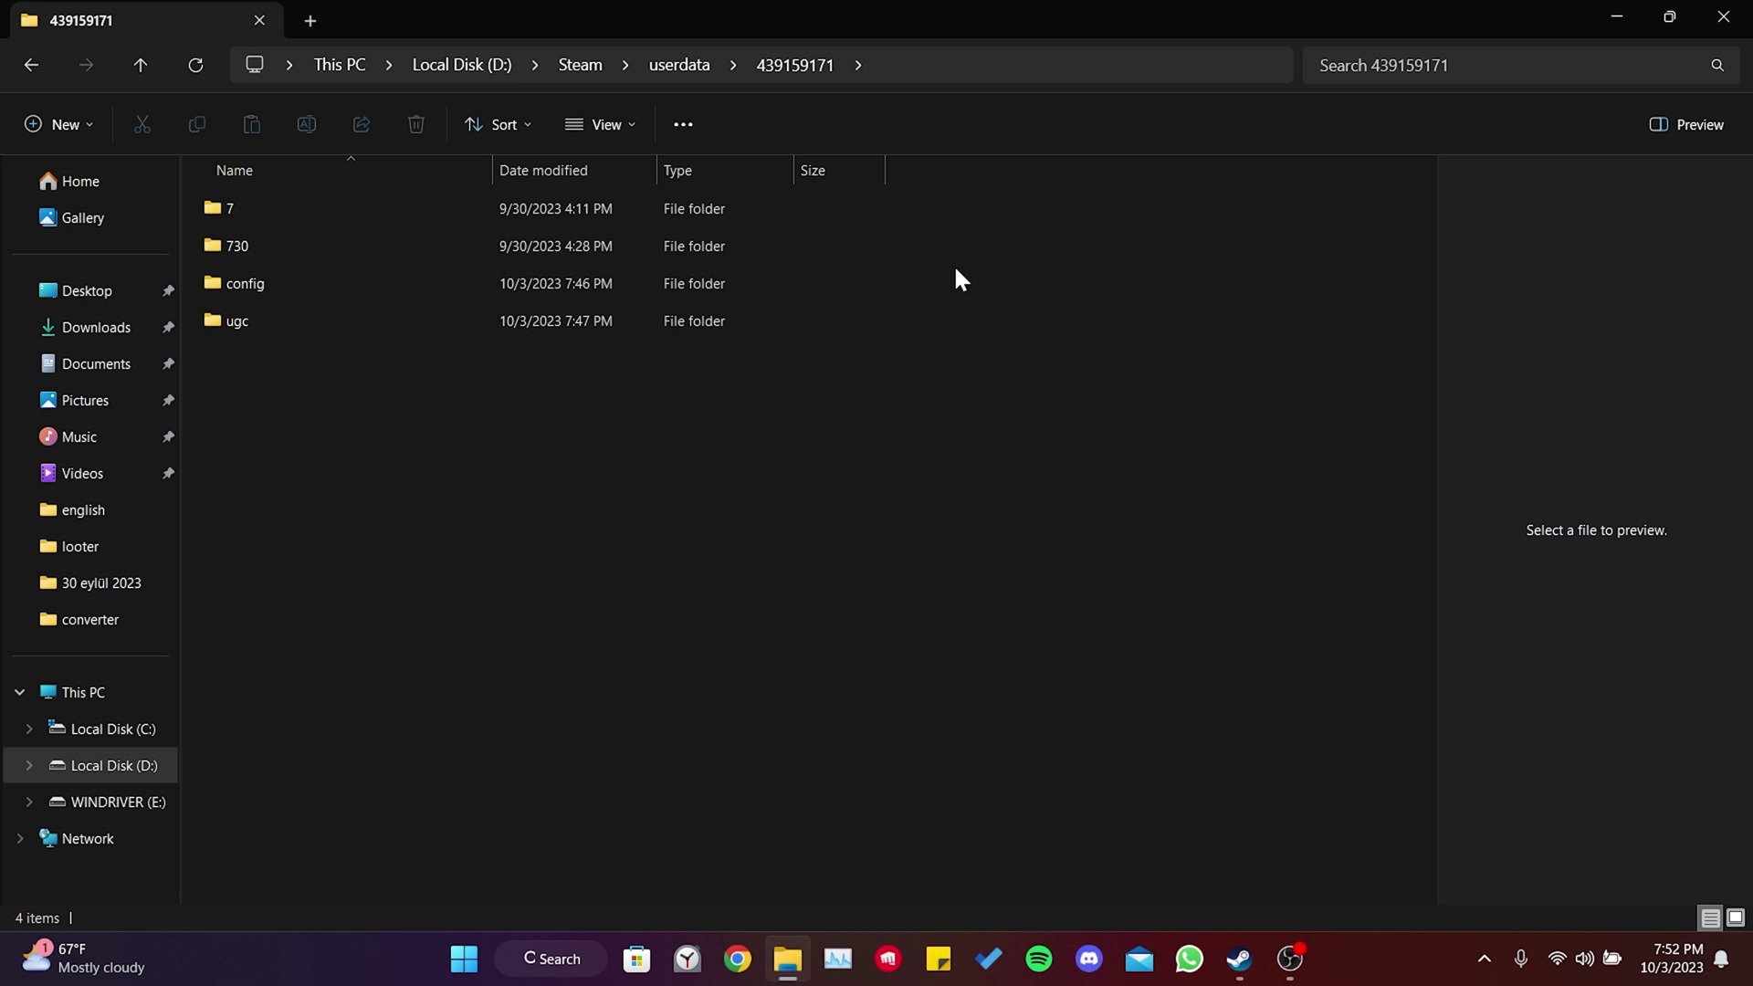
Step: Delete the 730 folder from the account's userdata folder
{"action": "right_click", "coordinate": [290, 245]}
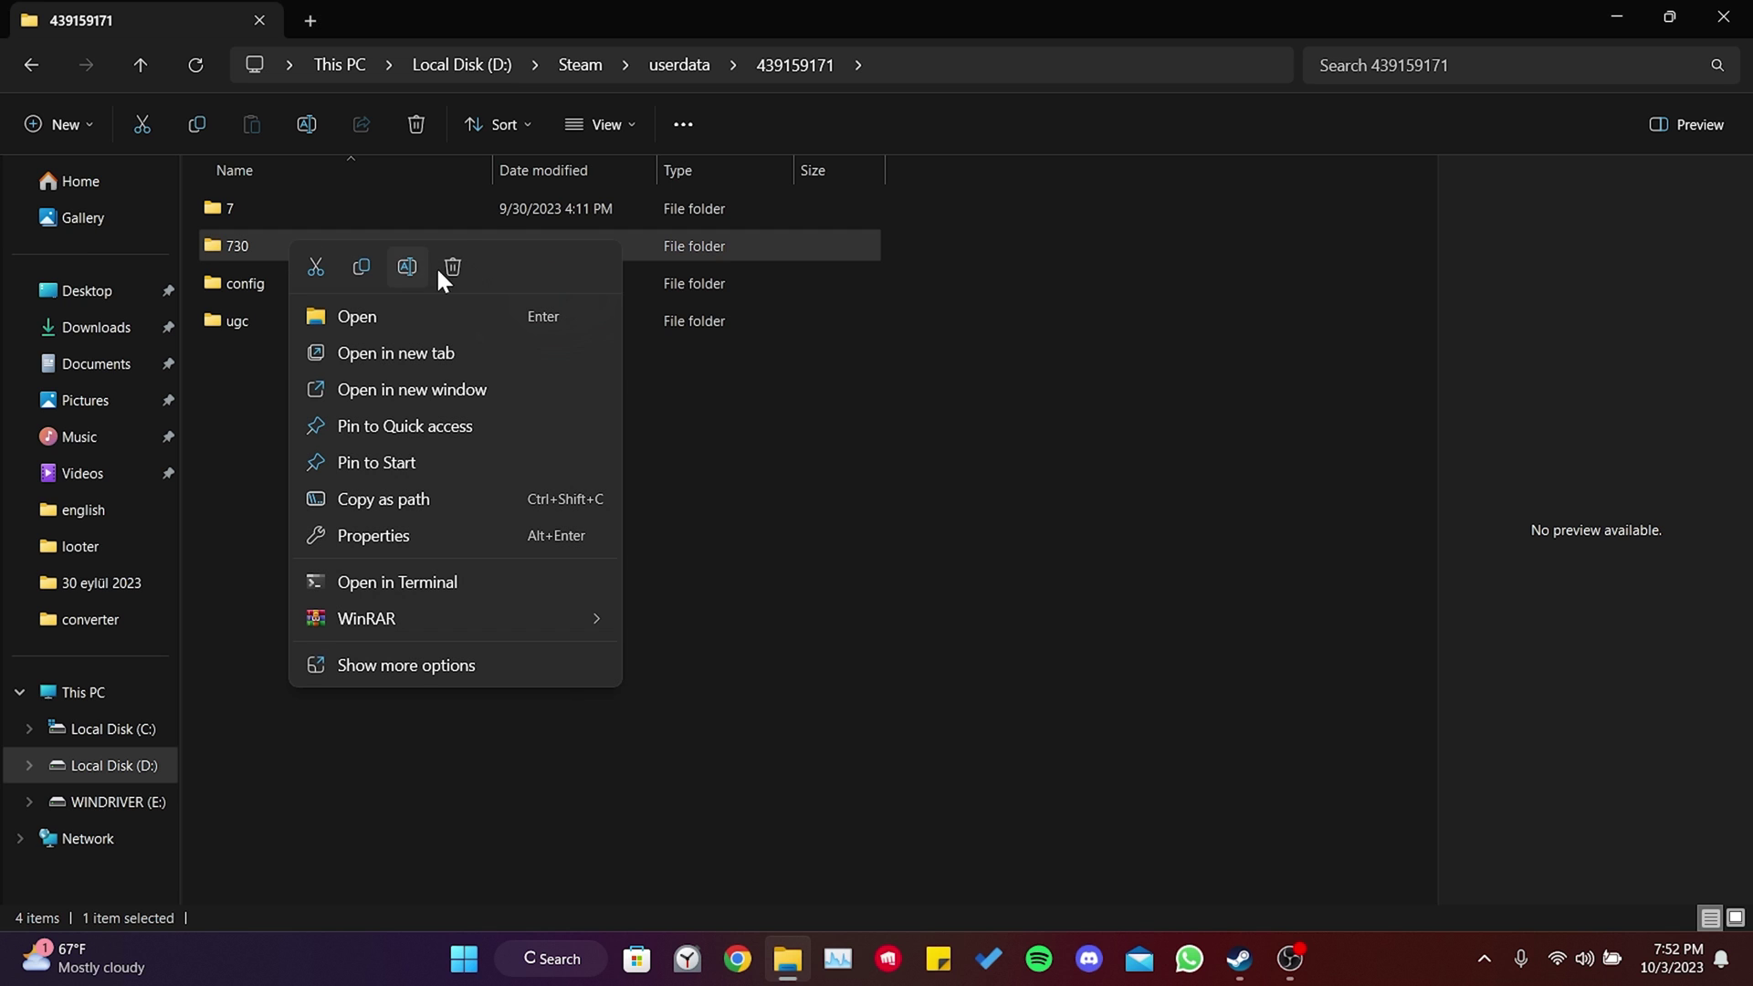
{"action": "left_click", "coordinate": [453, 267]}
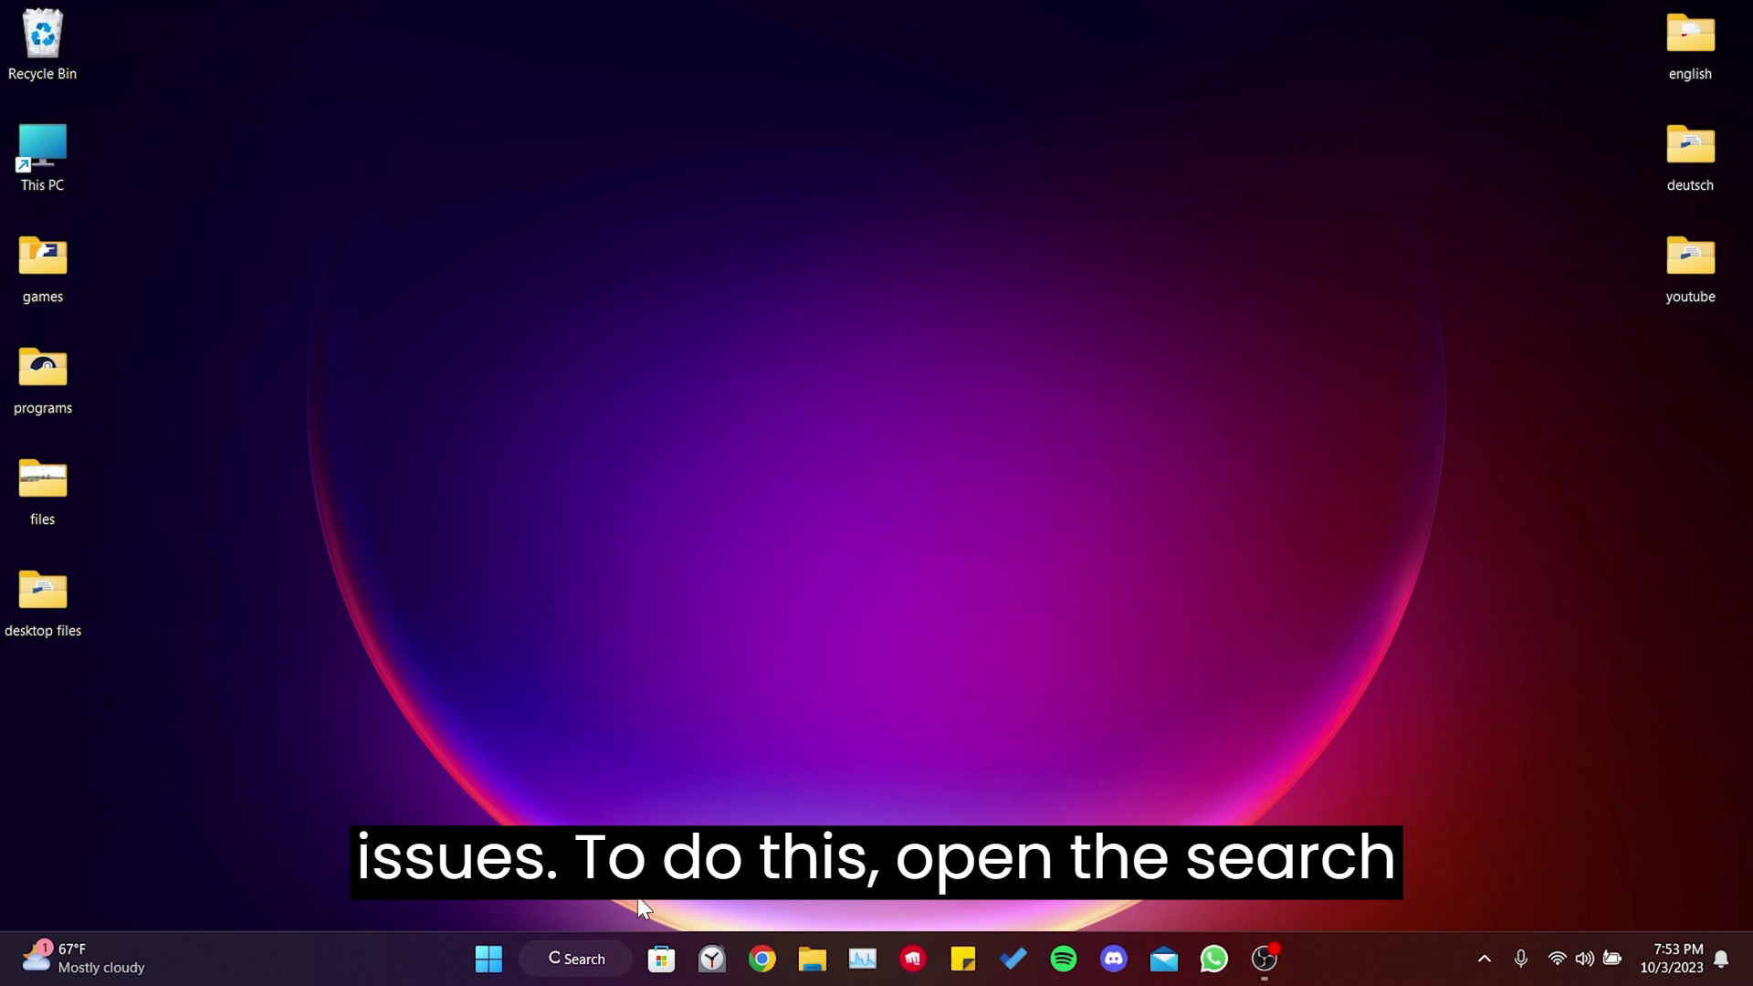
Step: Find PowerShell in Windows Search and run it as administrator
{"action": "left_click", "coordinate": [574, 957]}
{"action": "type", "text": "power"}
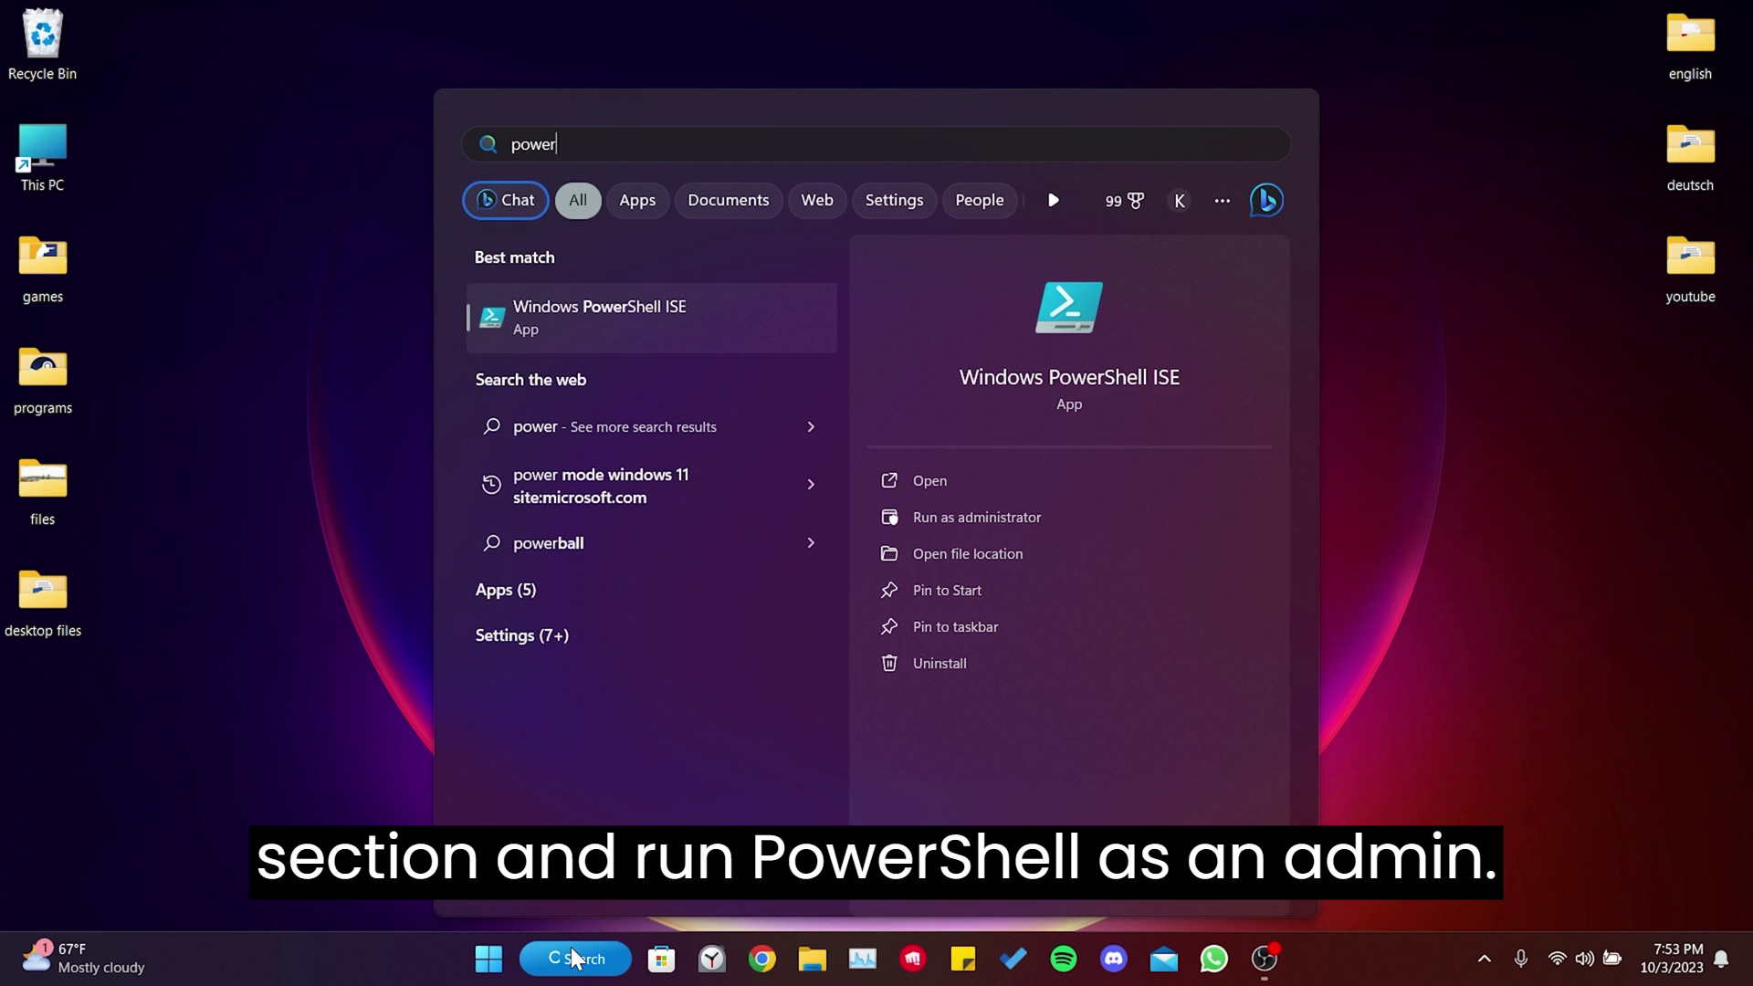
{"action": "type", "text": "shell"}
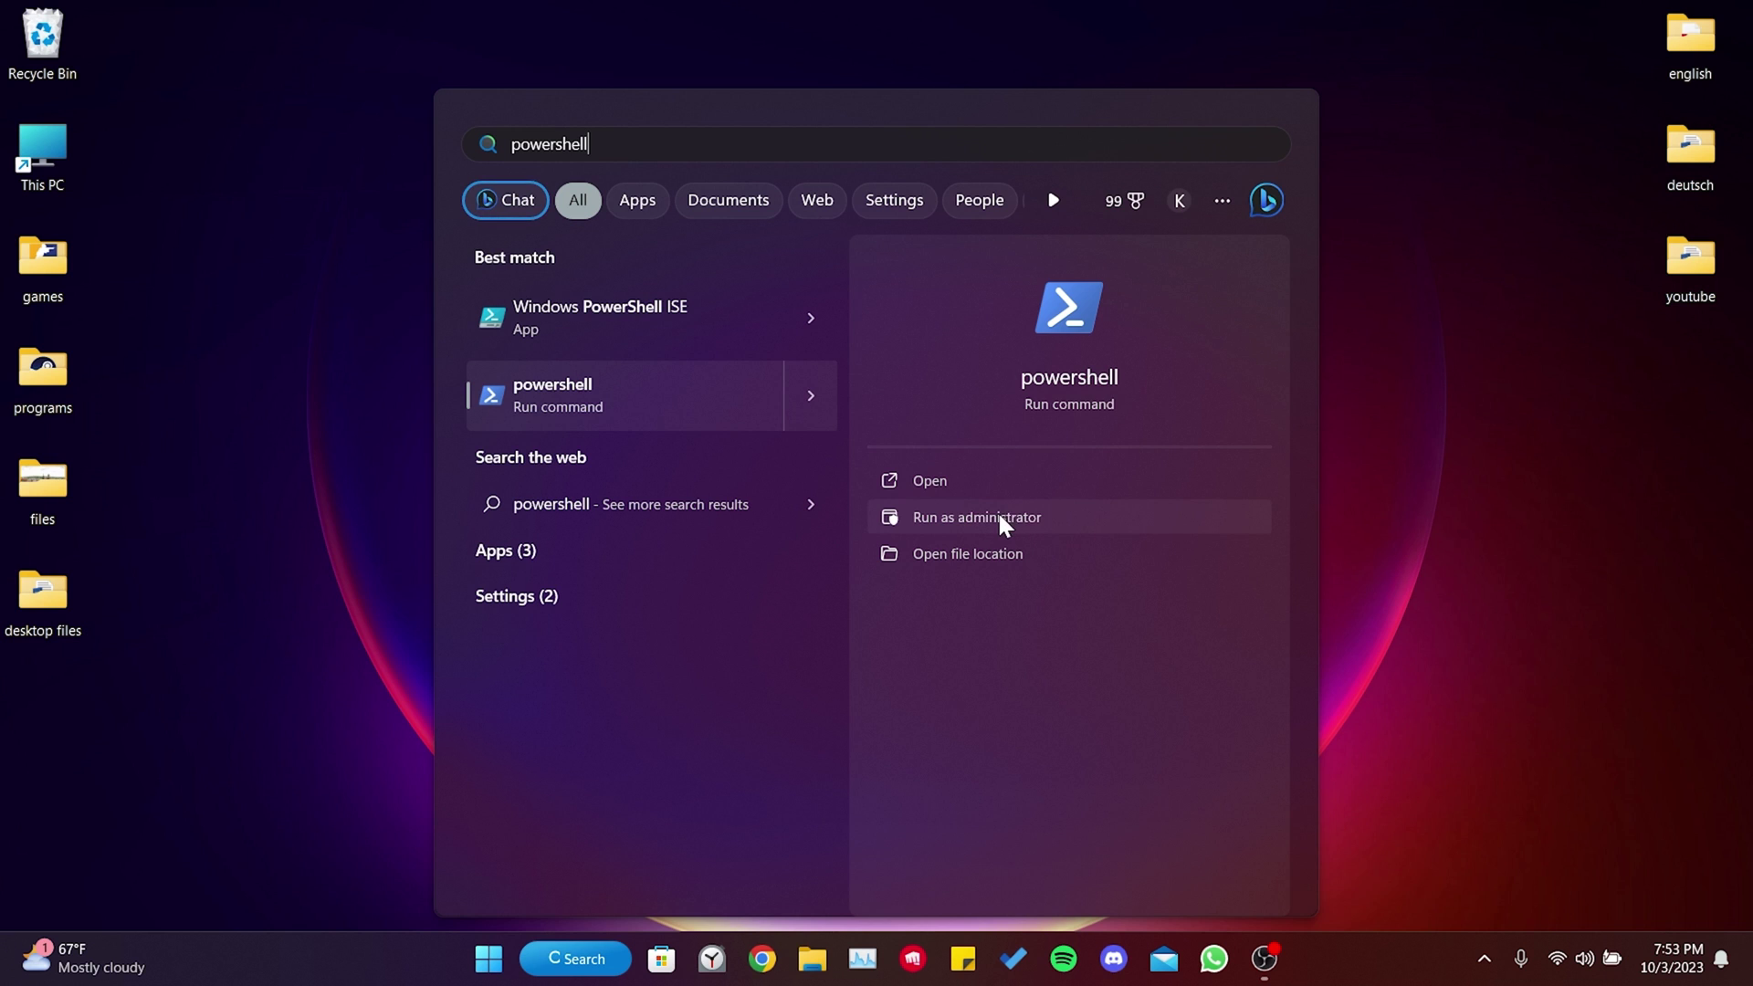
{"action": "left_click", "coordinate": [997, 519]}
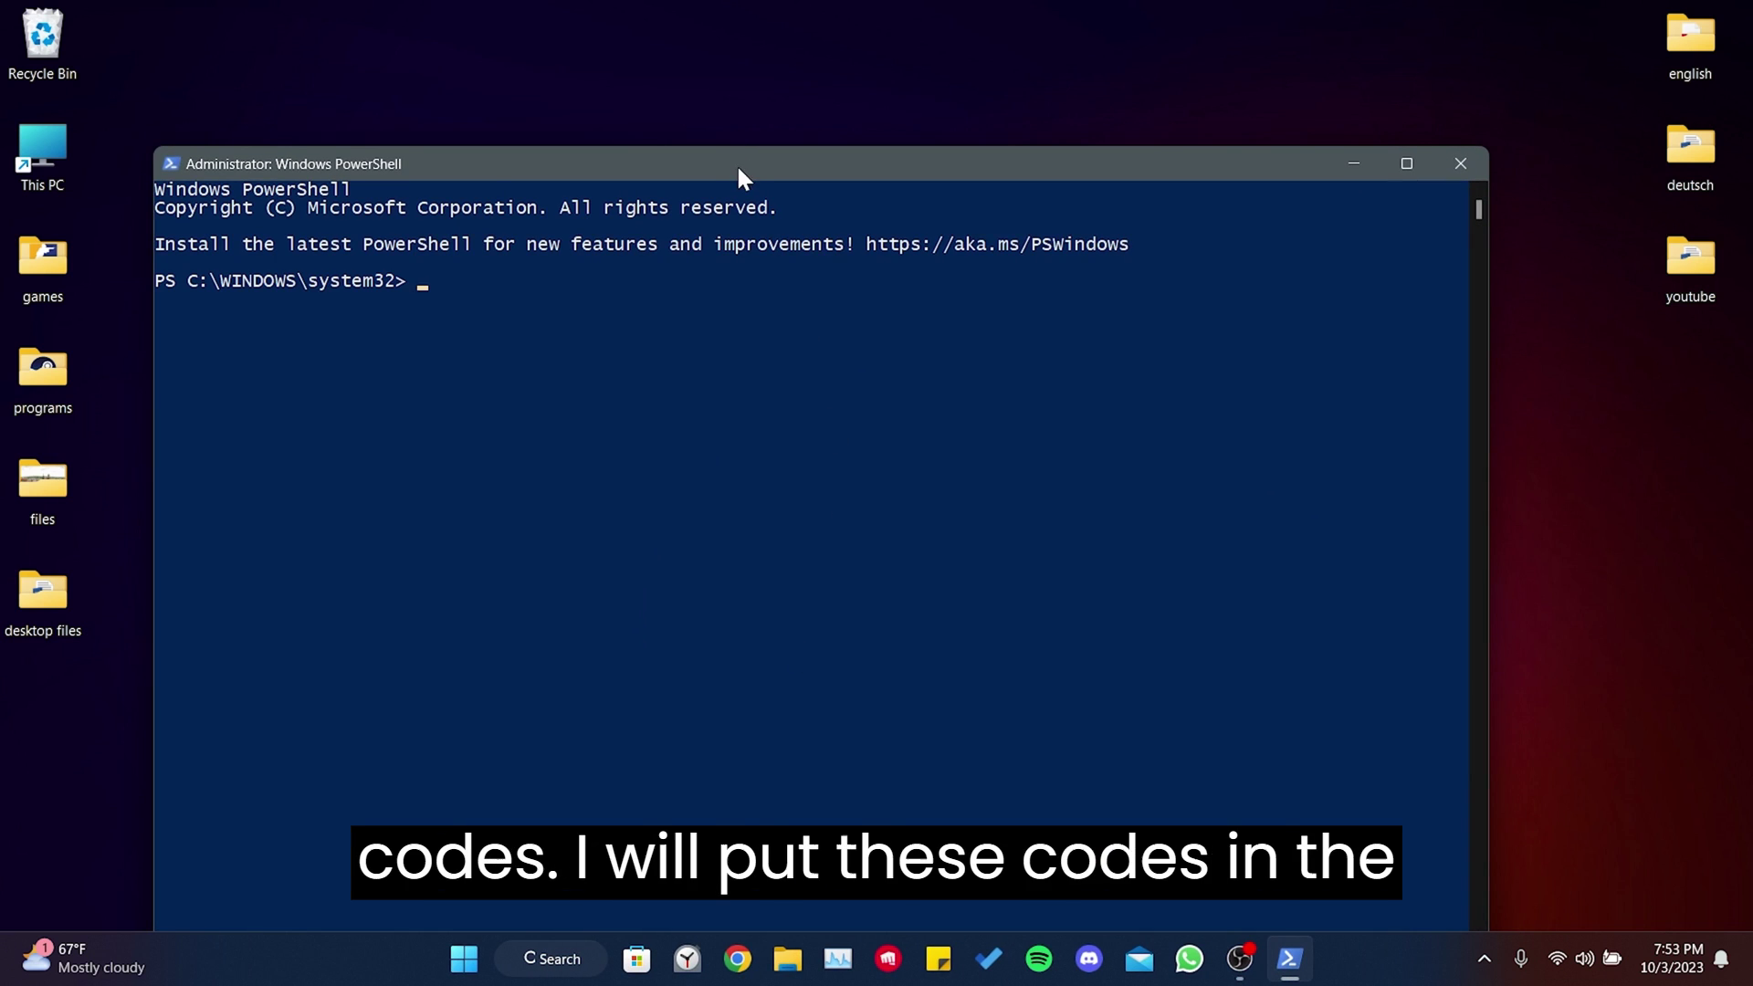
Step: Paste and run both NvCameraEnable.exe 'off' commands to disable NvCamera
{"action": "left_click_drag", "start_coordinate": [749, 164], "coordinate": [759, 25]}
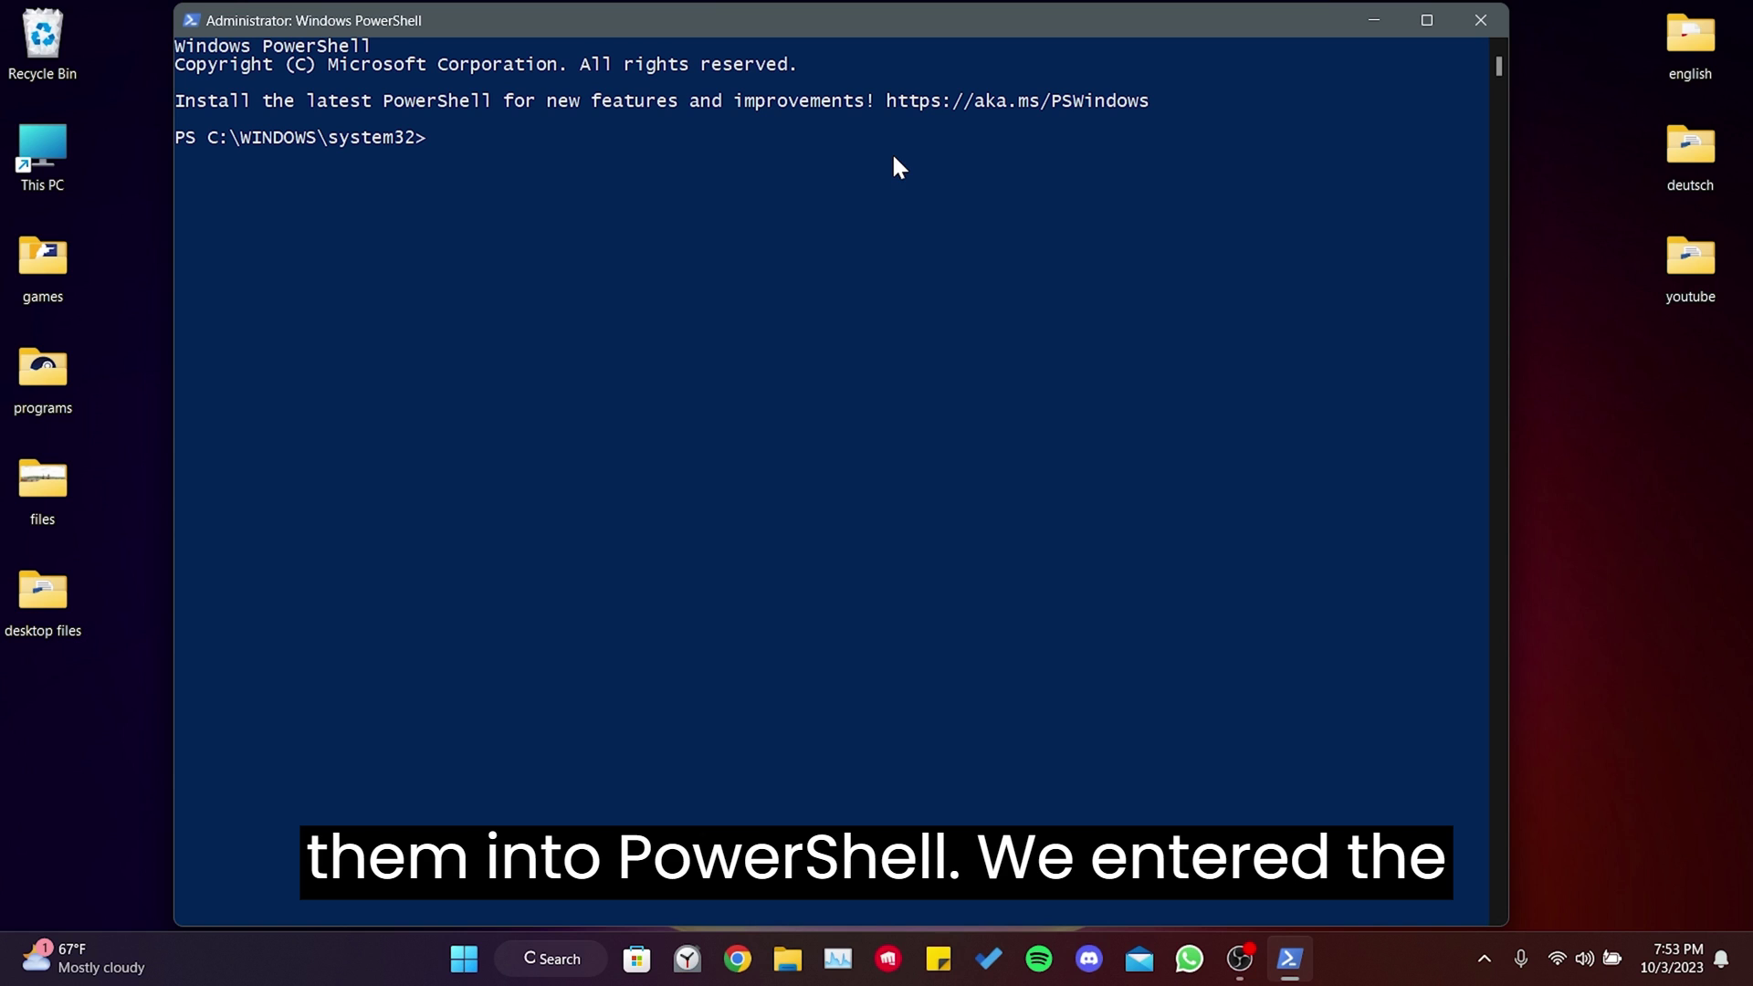
{"action": "type", "text": "dir \"$env:systemroot\\system32\\driverstore\\filerepository\\*NvCameraEnable.exe\" -rec |% {& \"$_\" off}"}
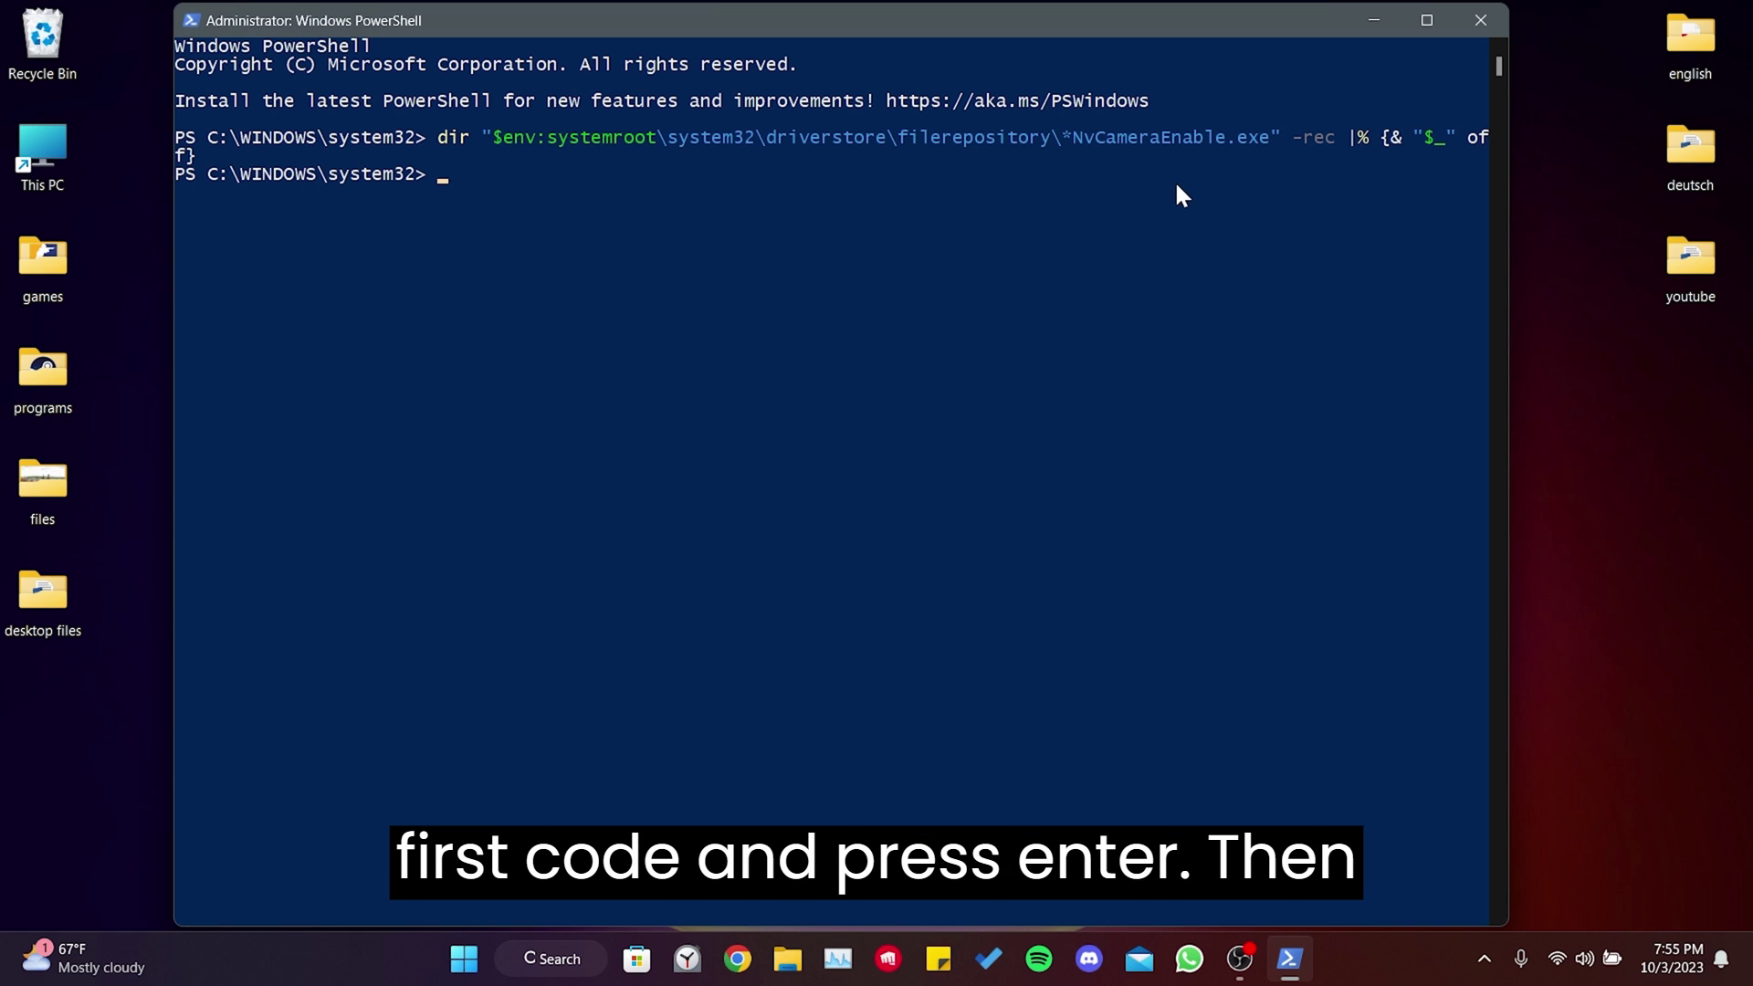
{"action": "type", "text": "dir \"$env:programfiles\\nvidia corporation\\*NvCameraEnable.exe\" -rec |% {& \"$_\" off}"}
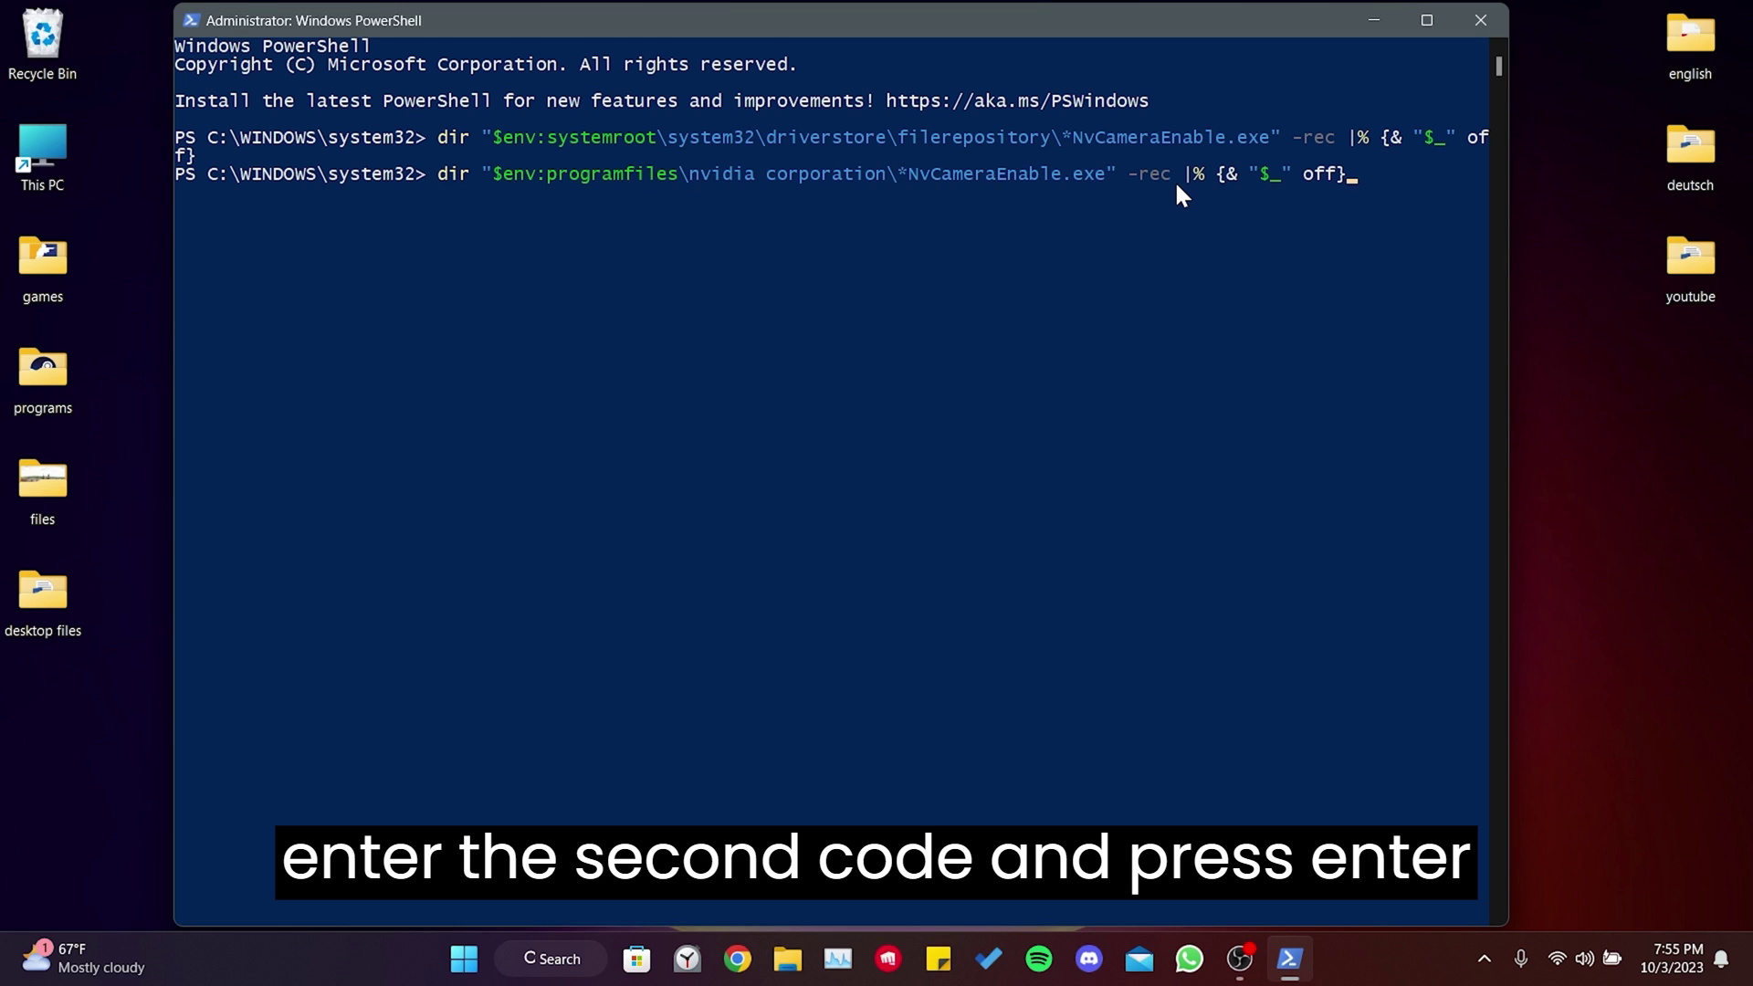
{"action": "key", "text": "Return"}
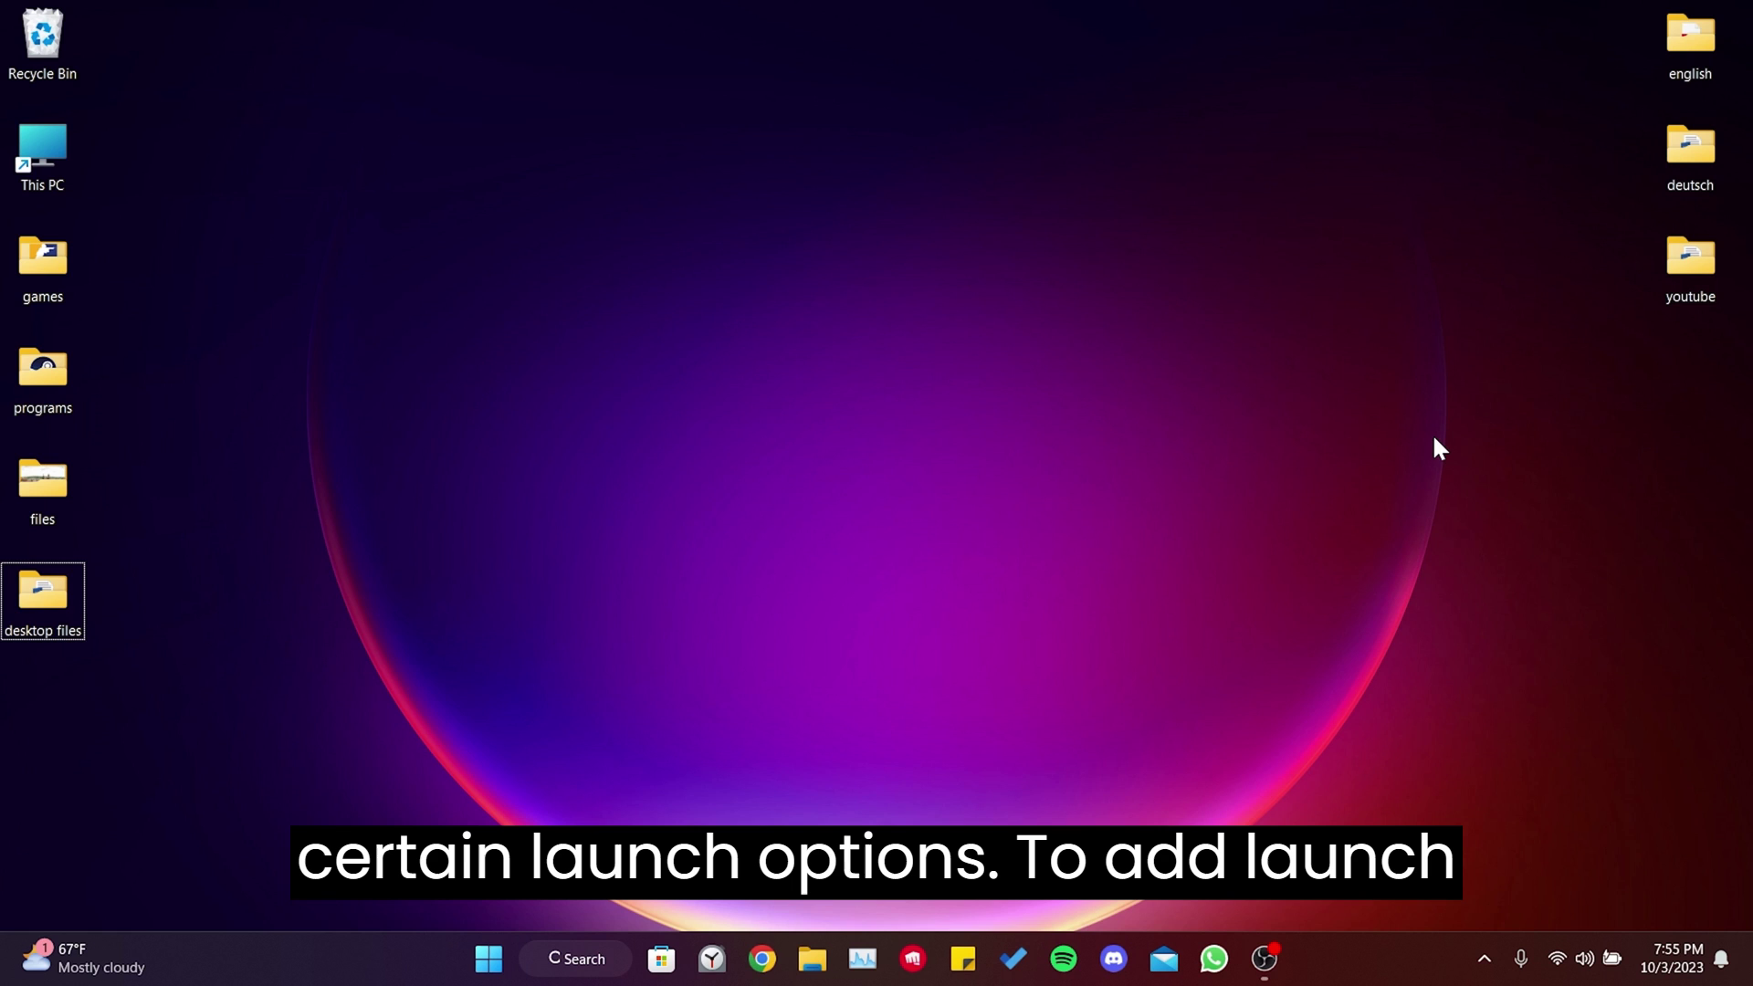
Step: Bring Steam up from the system tray and open Counter-Strike 2's options in the Library
{"action": "left_click", "coordinate": [1483, 960]}
{"action": "left_click", "coordinate": [1529, 841]}
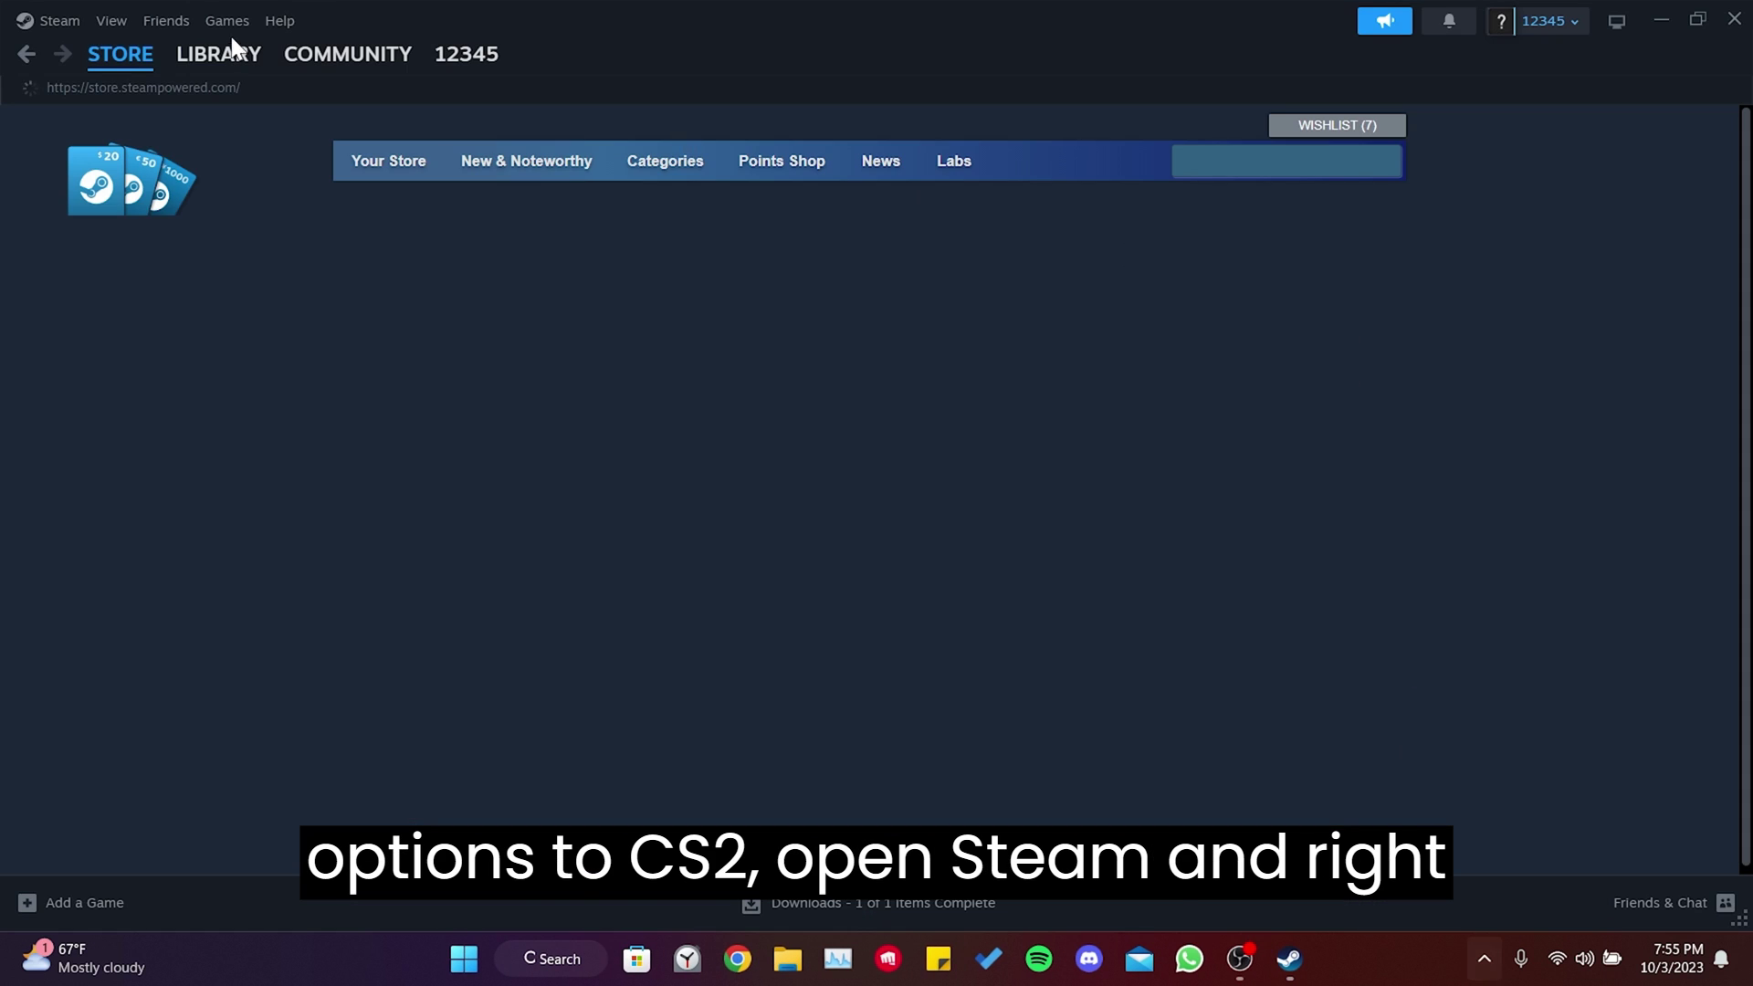
{"action": "left_click", "coordinate": [222, 56]}
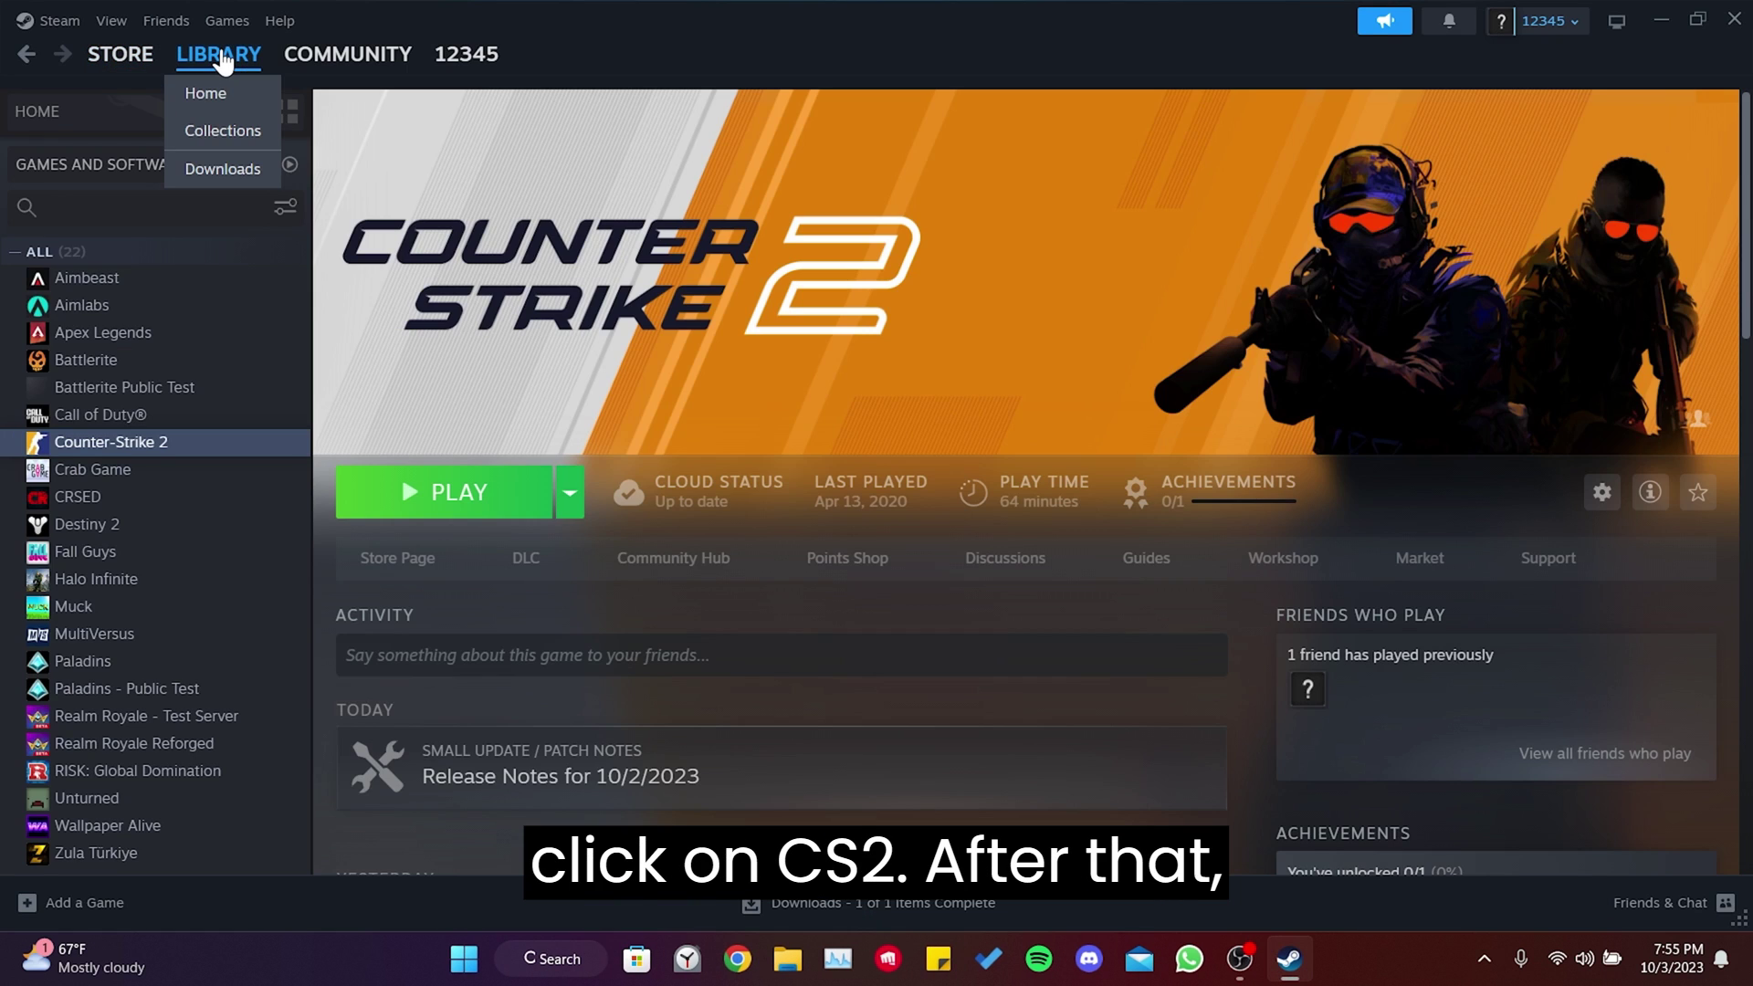
{"action": "right_click", "coordinate": [161, 442]}
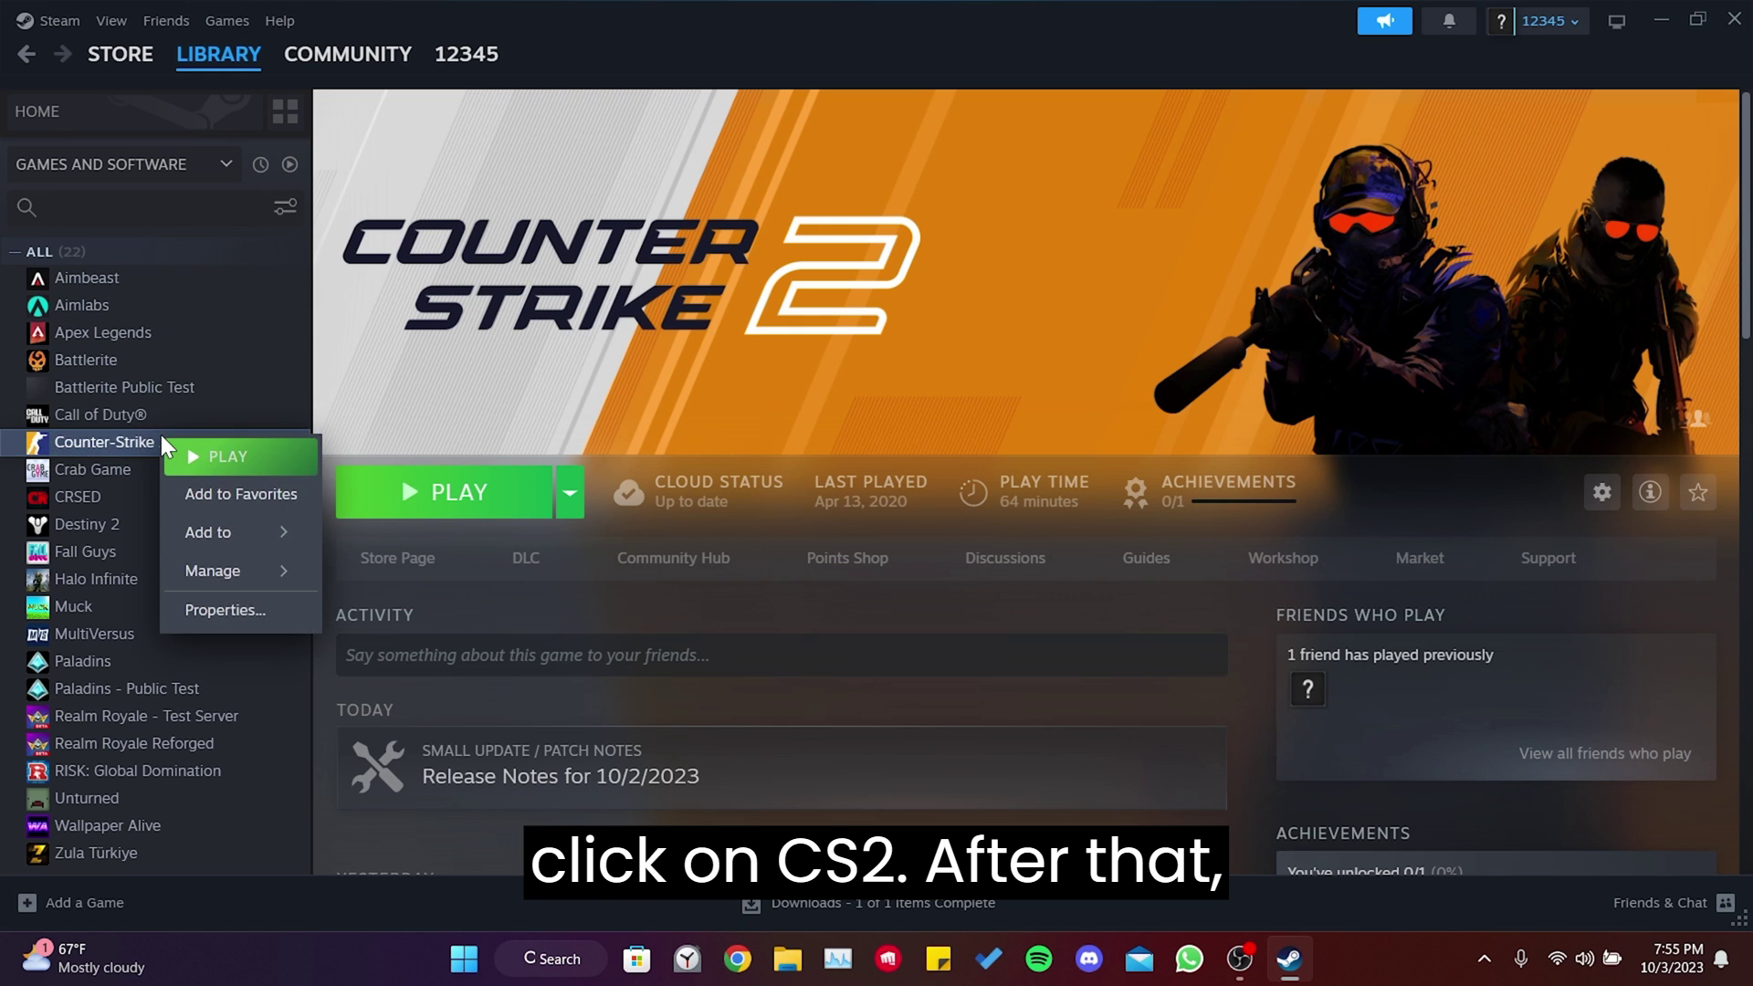
{"action": "left_click", "coordinate": [223, 609]}
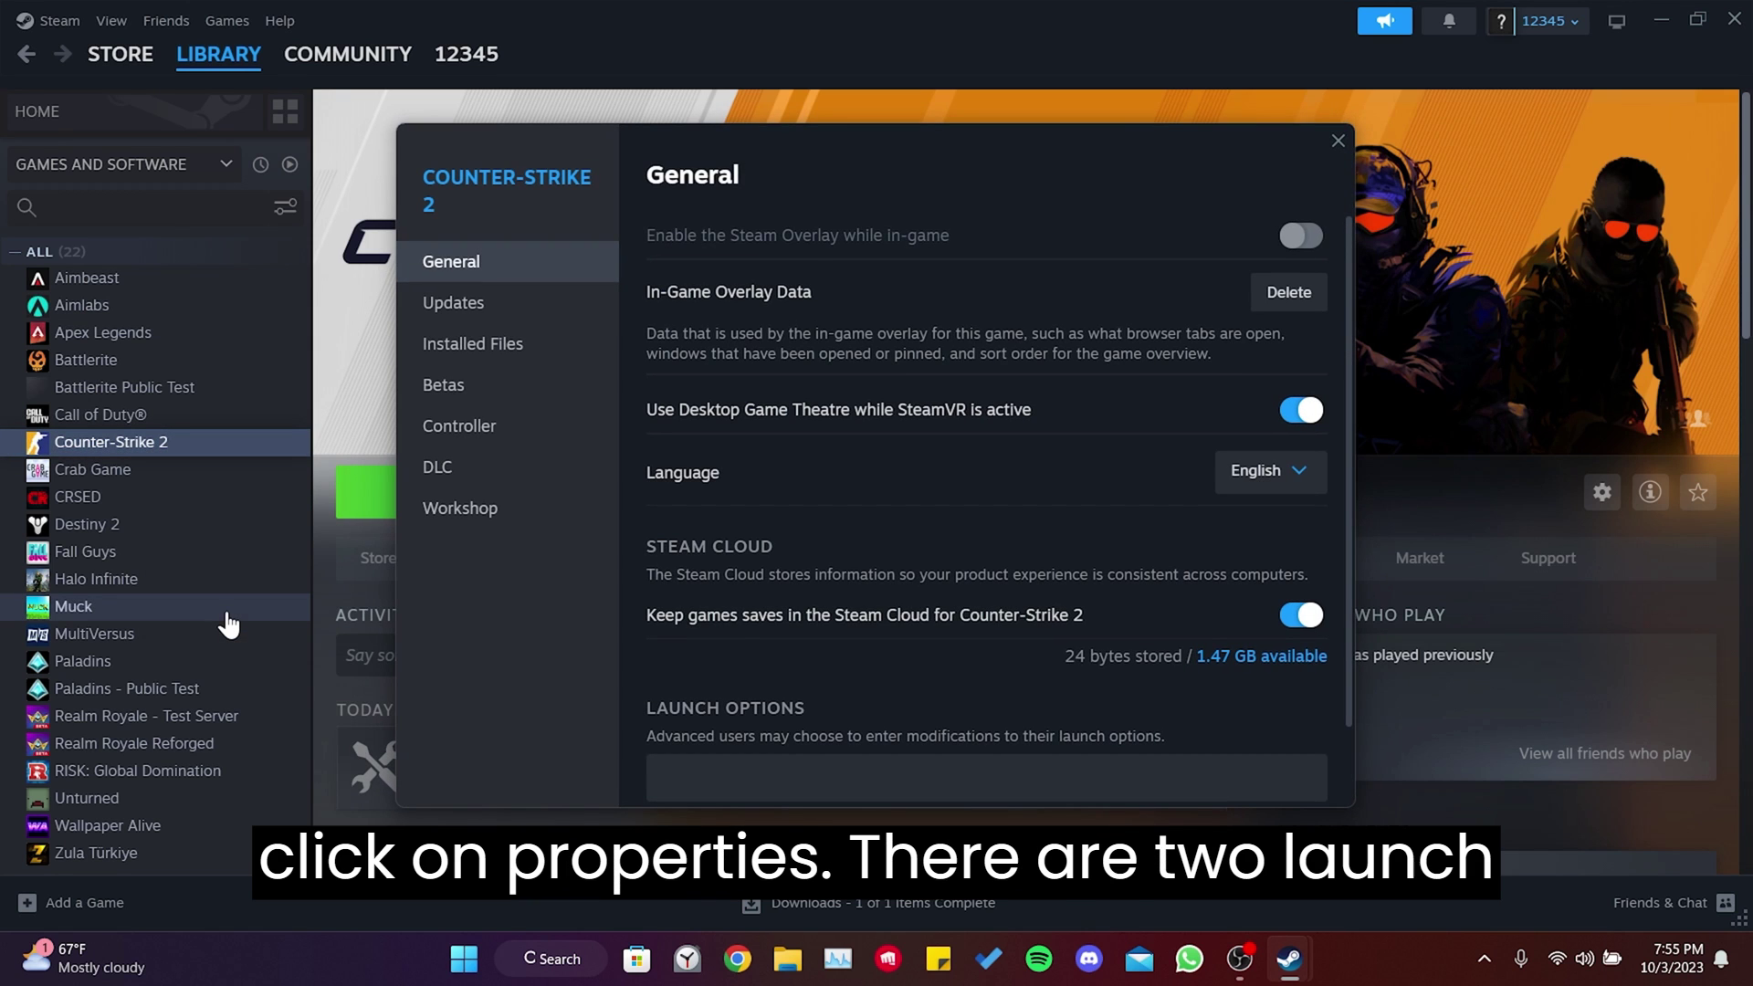
{"action": "scroll", "coordinate": [977, 520], "scroll_direction": "down", "scroll_amount": 2}
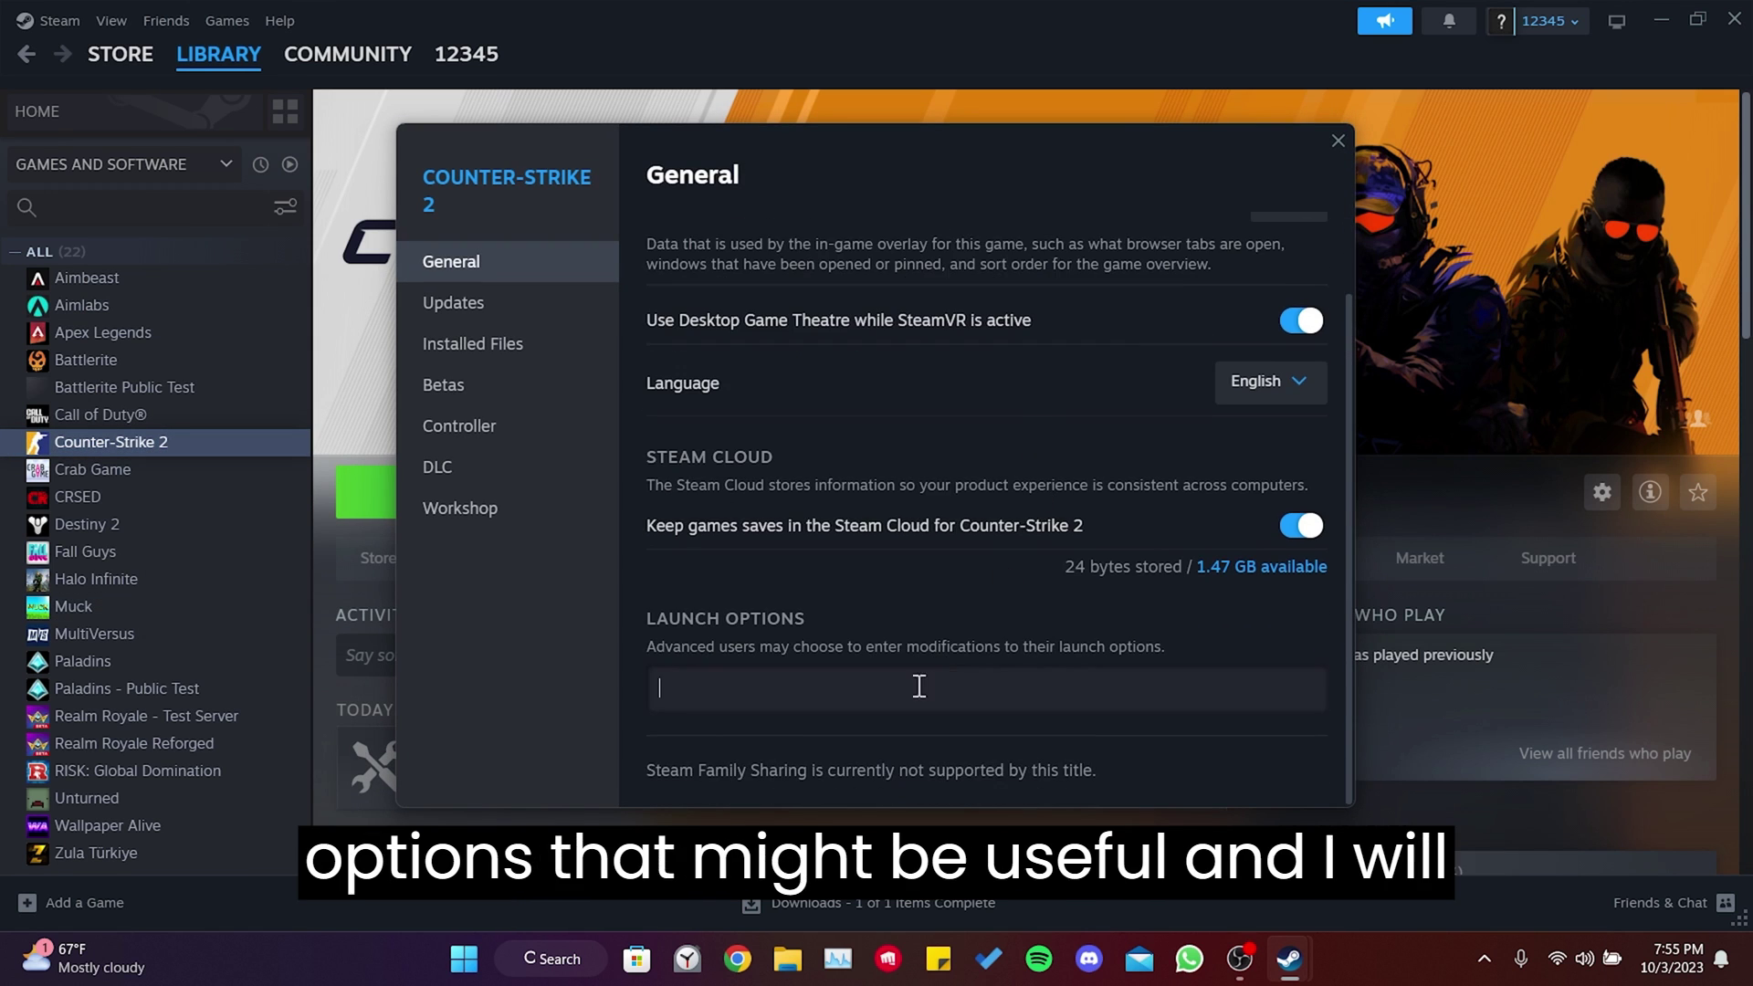
{"action": "left_click", "coordinate": [1012, 687]}
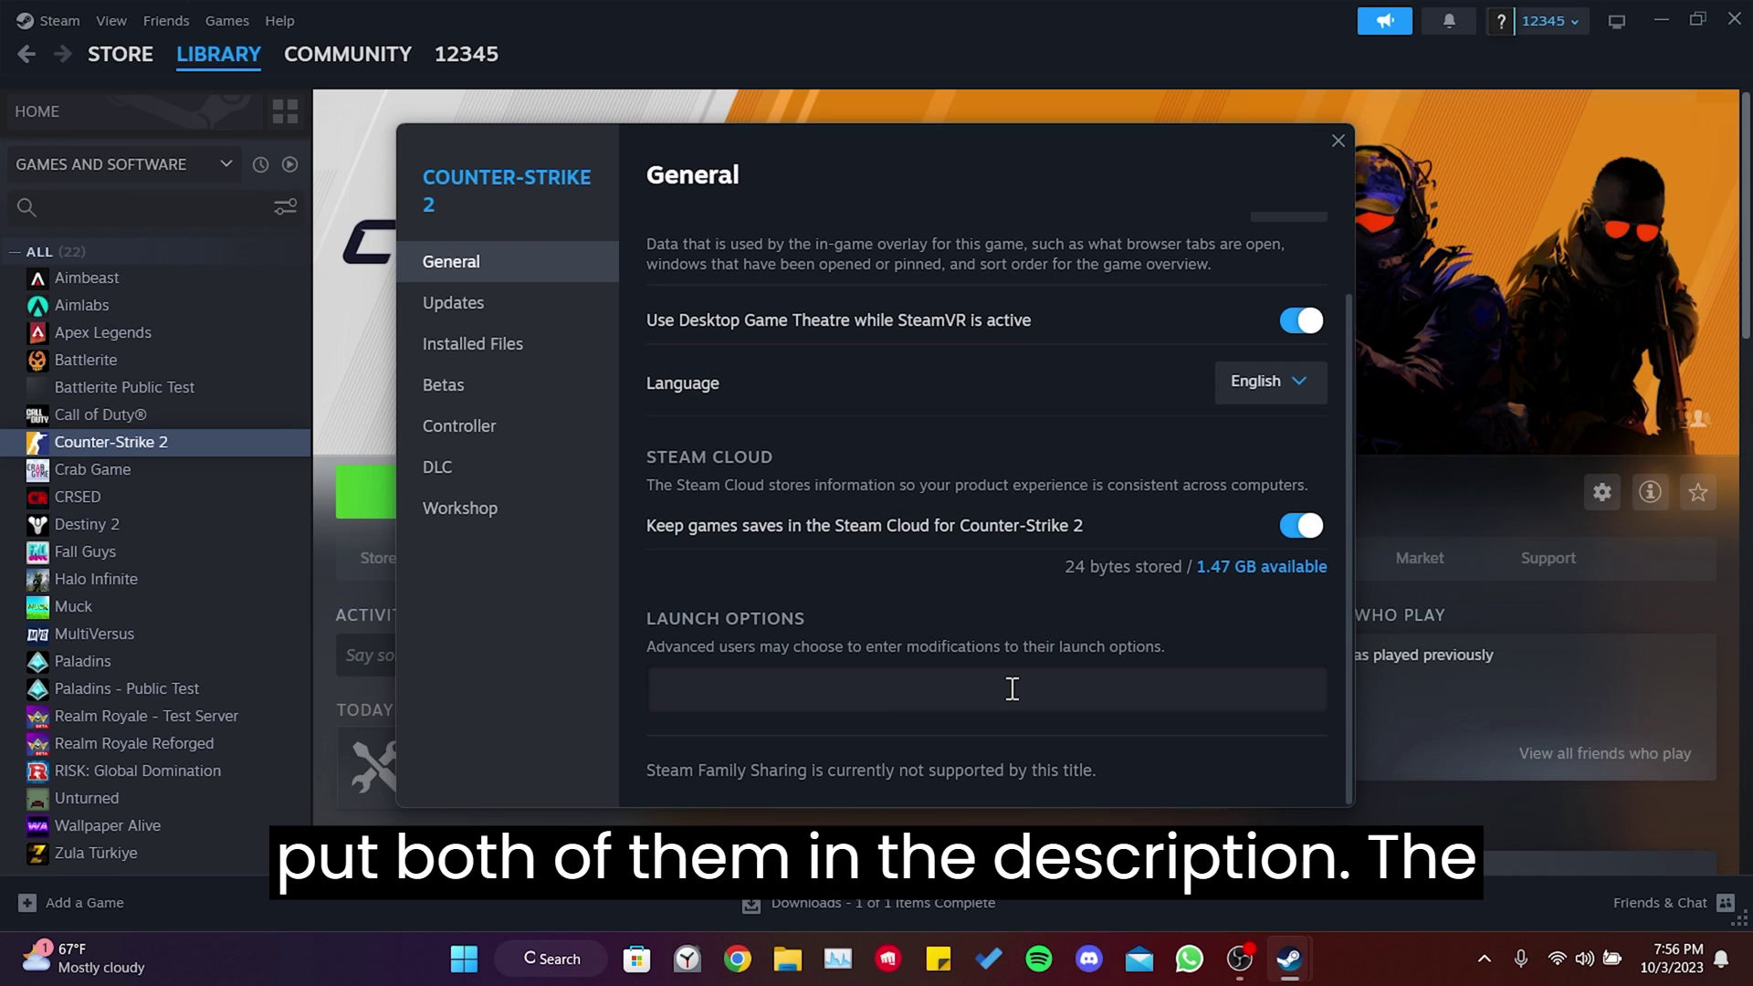
{"action": "type", "text": "-allow_"}
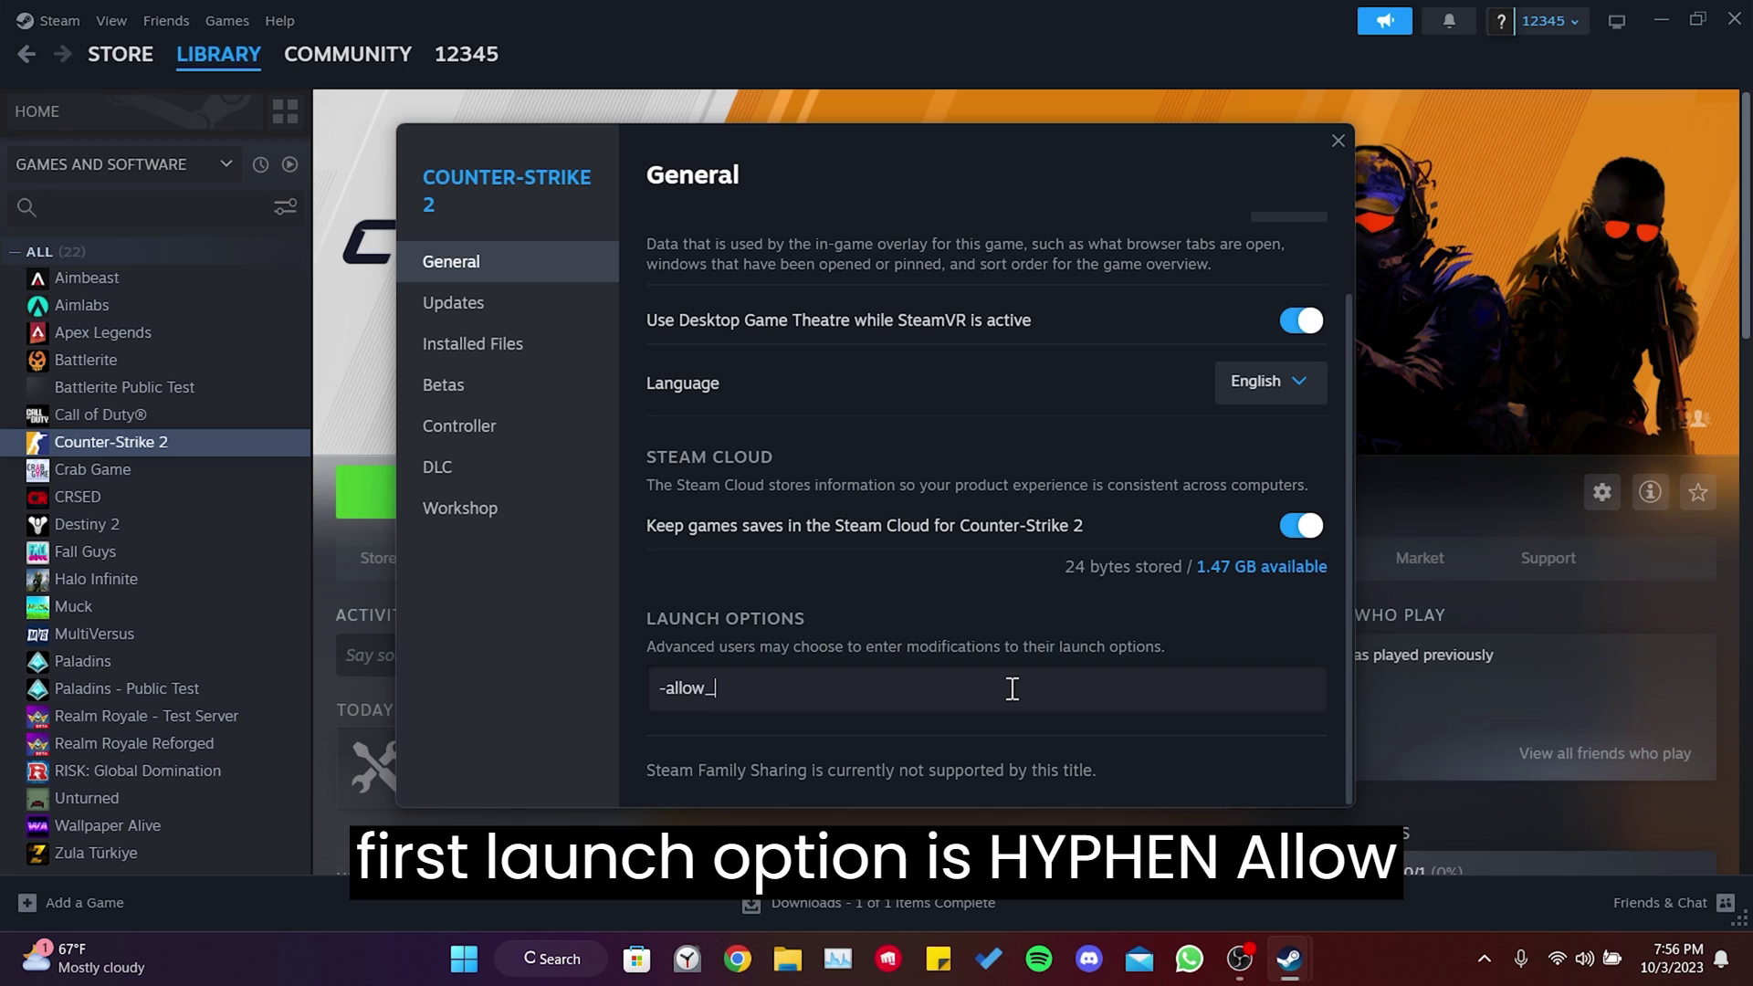
{"action": "type", "text": "third_p"}
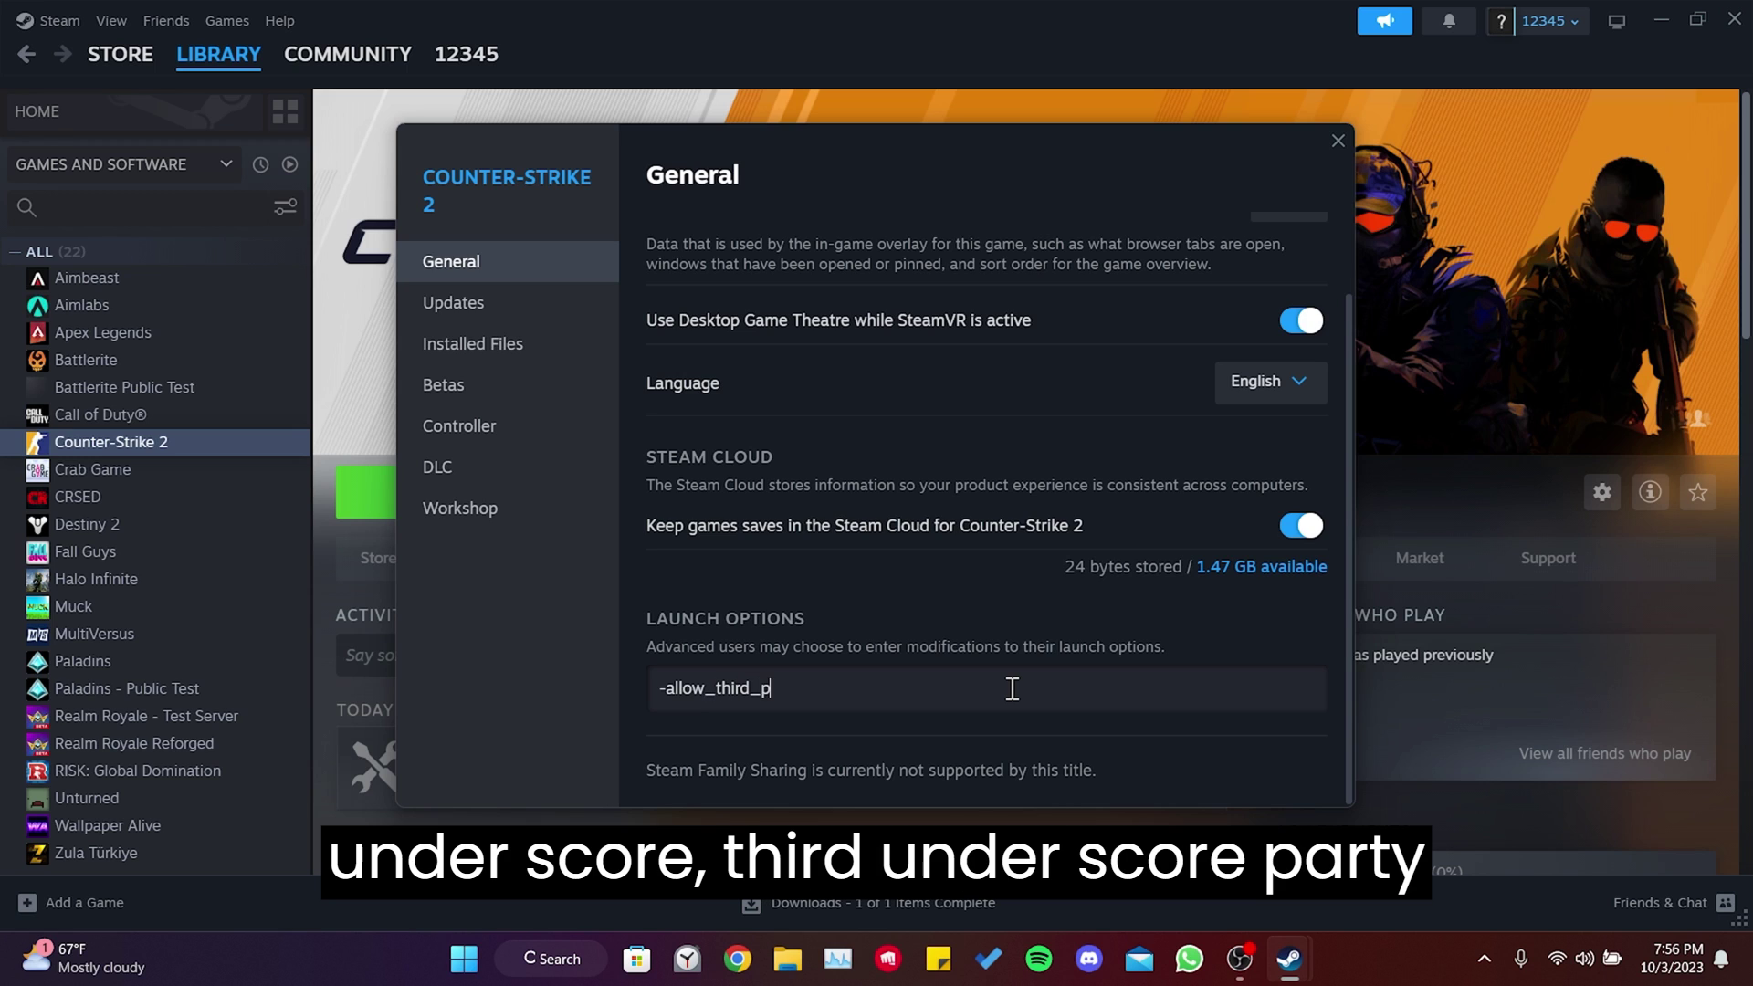
{"action": "type", "text": "arty"}
{"action": "type", "text": "_"}
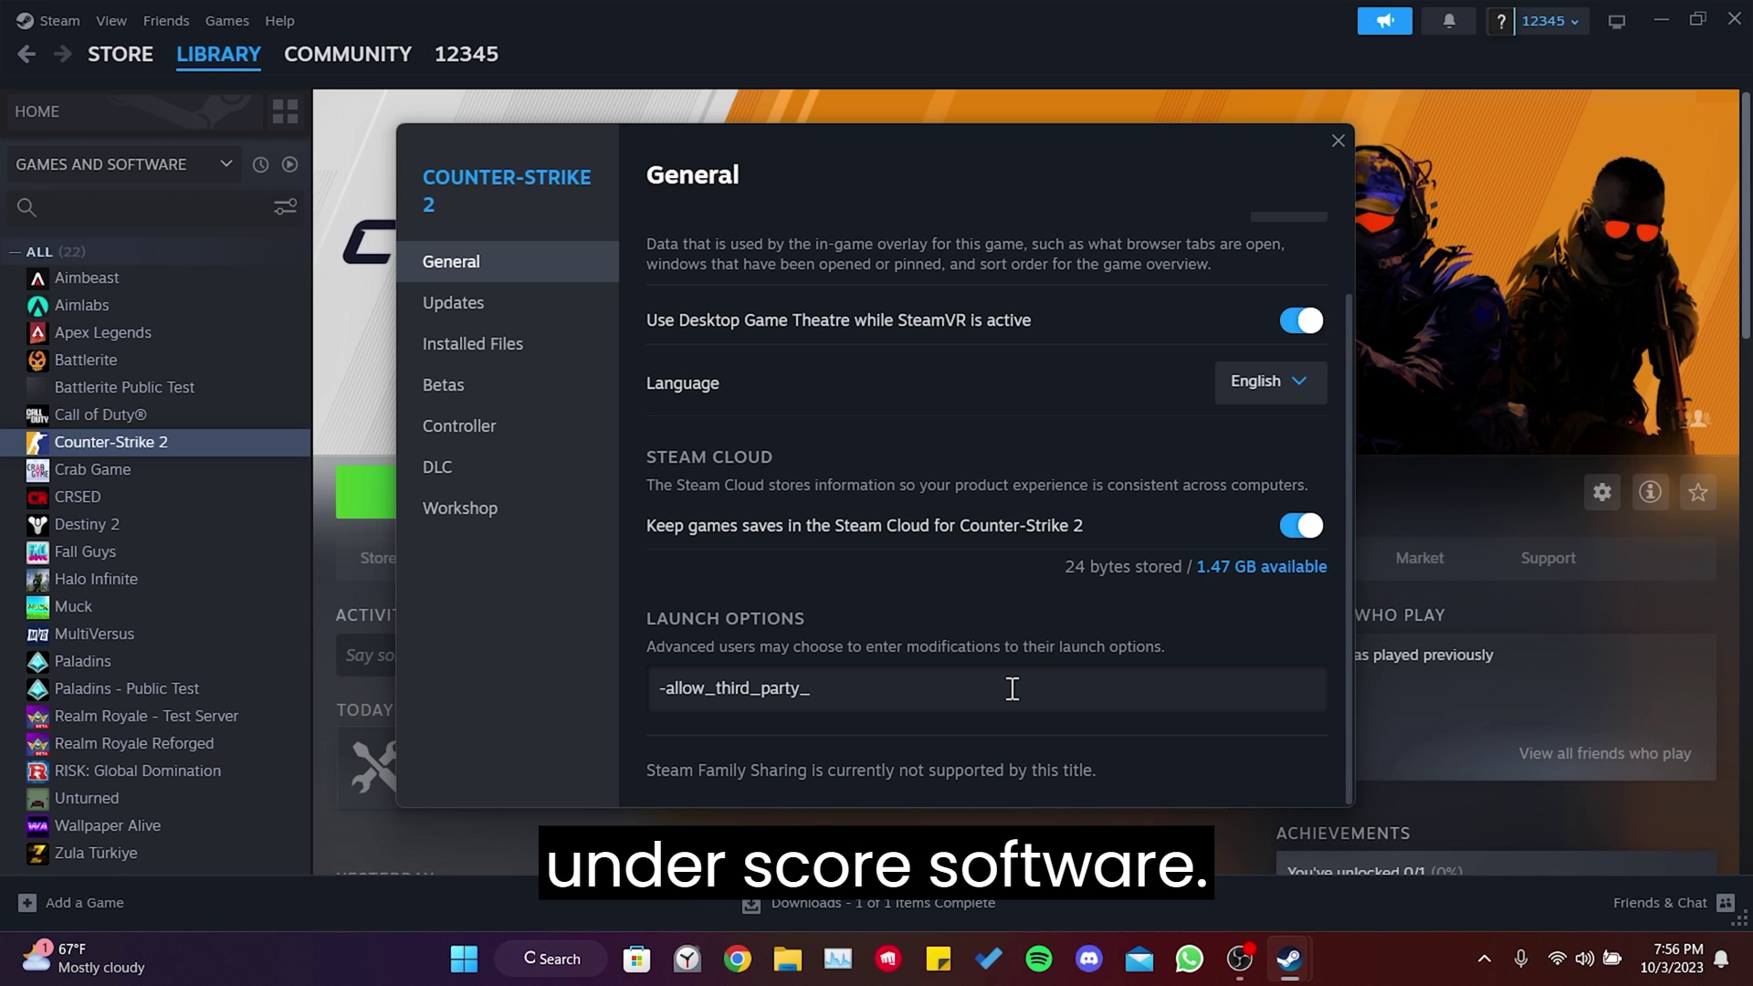
{"action": "type", "text": "software"}
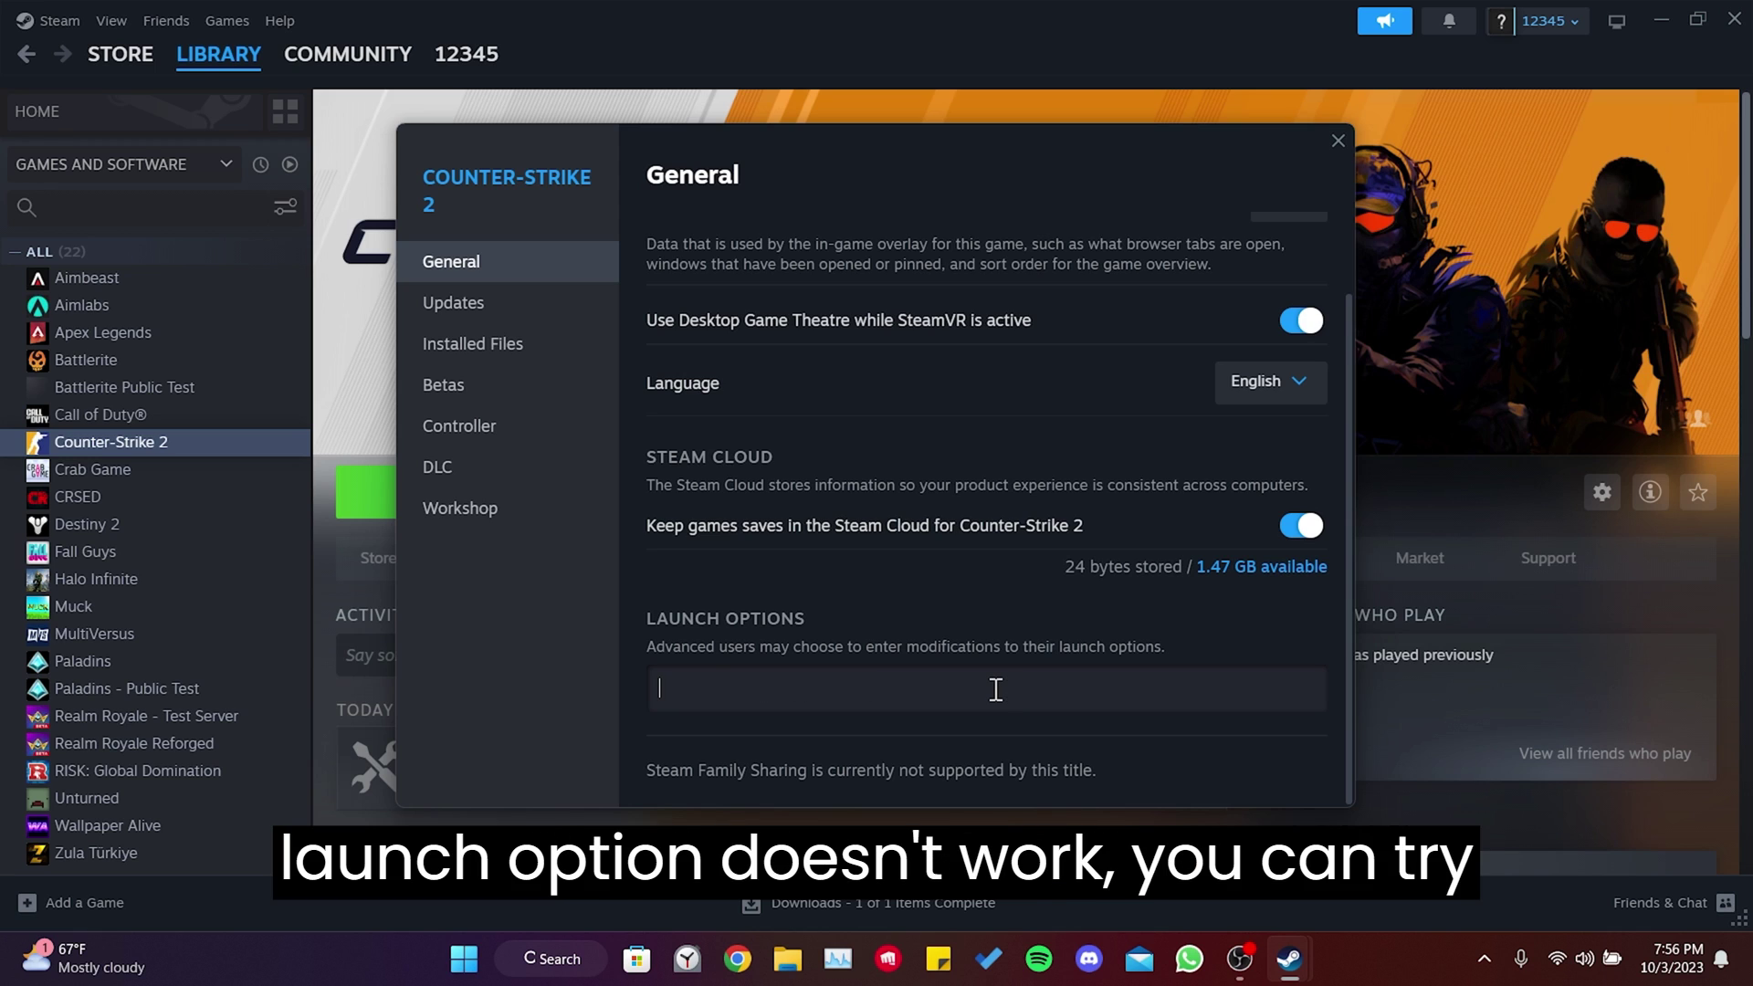
{"action": "type", "text": "-w "}
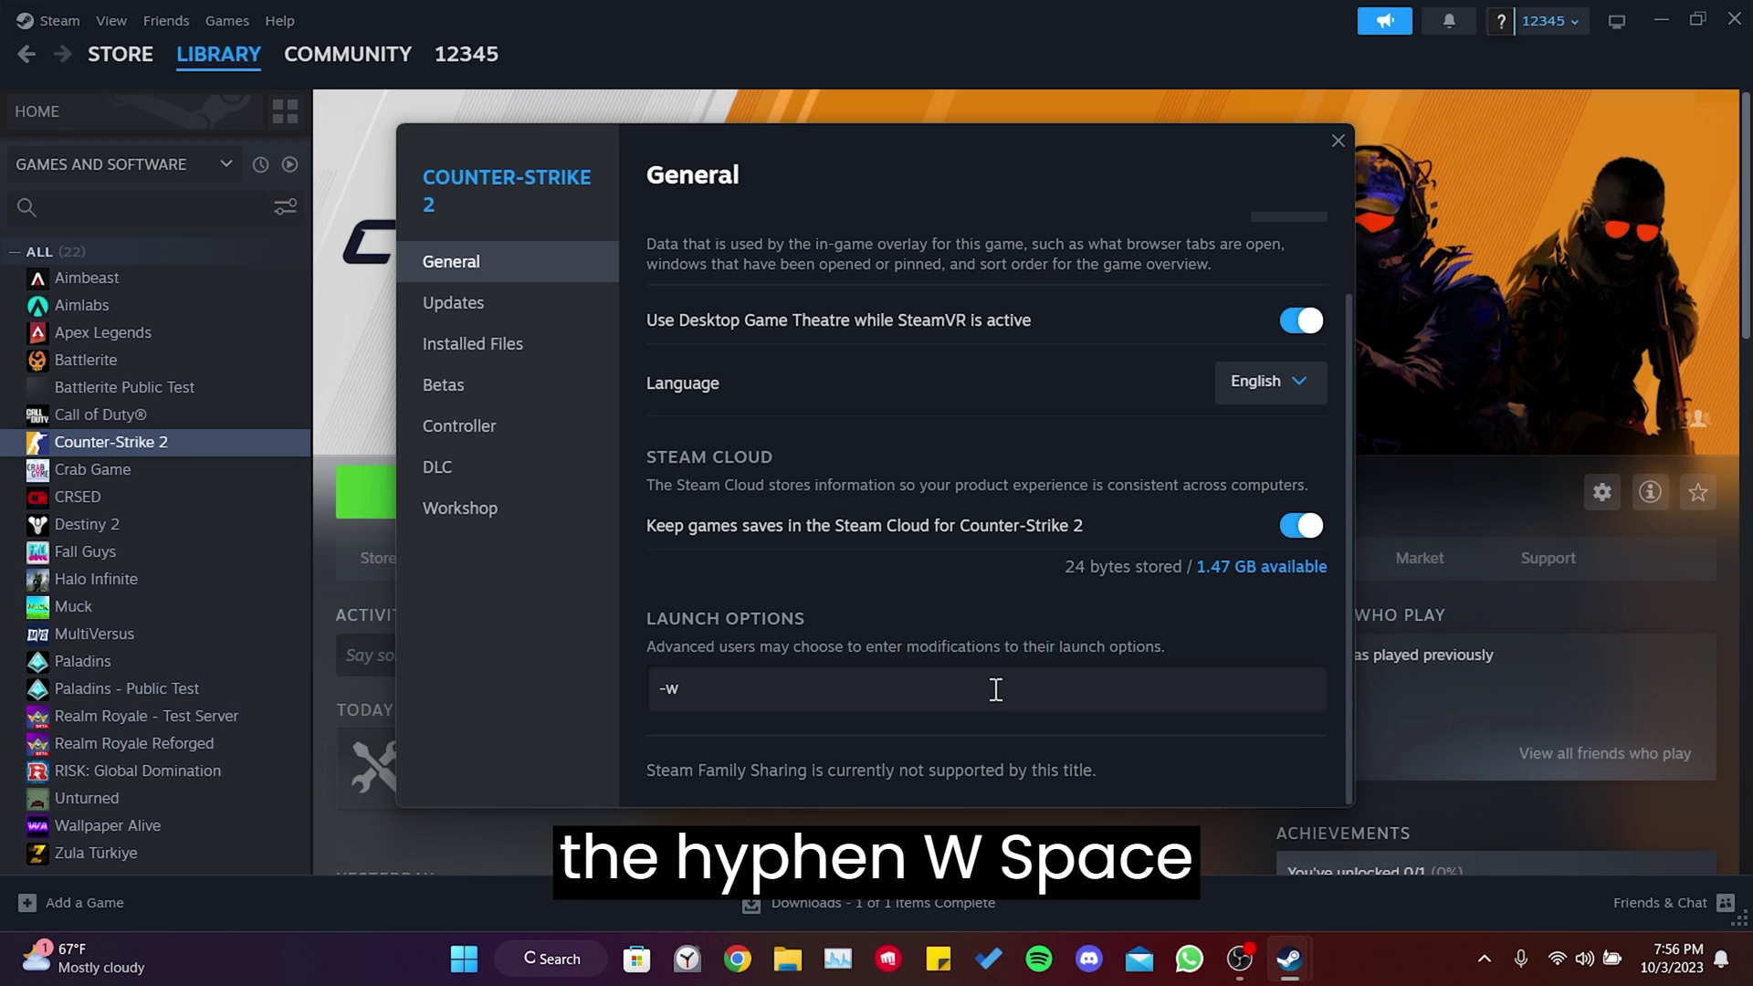
{"action": "type", "text": "19"}
{"action": "type", "text": "20"}
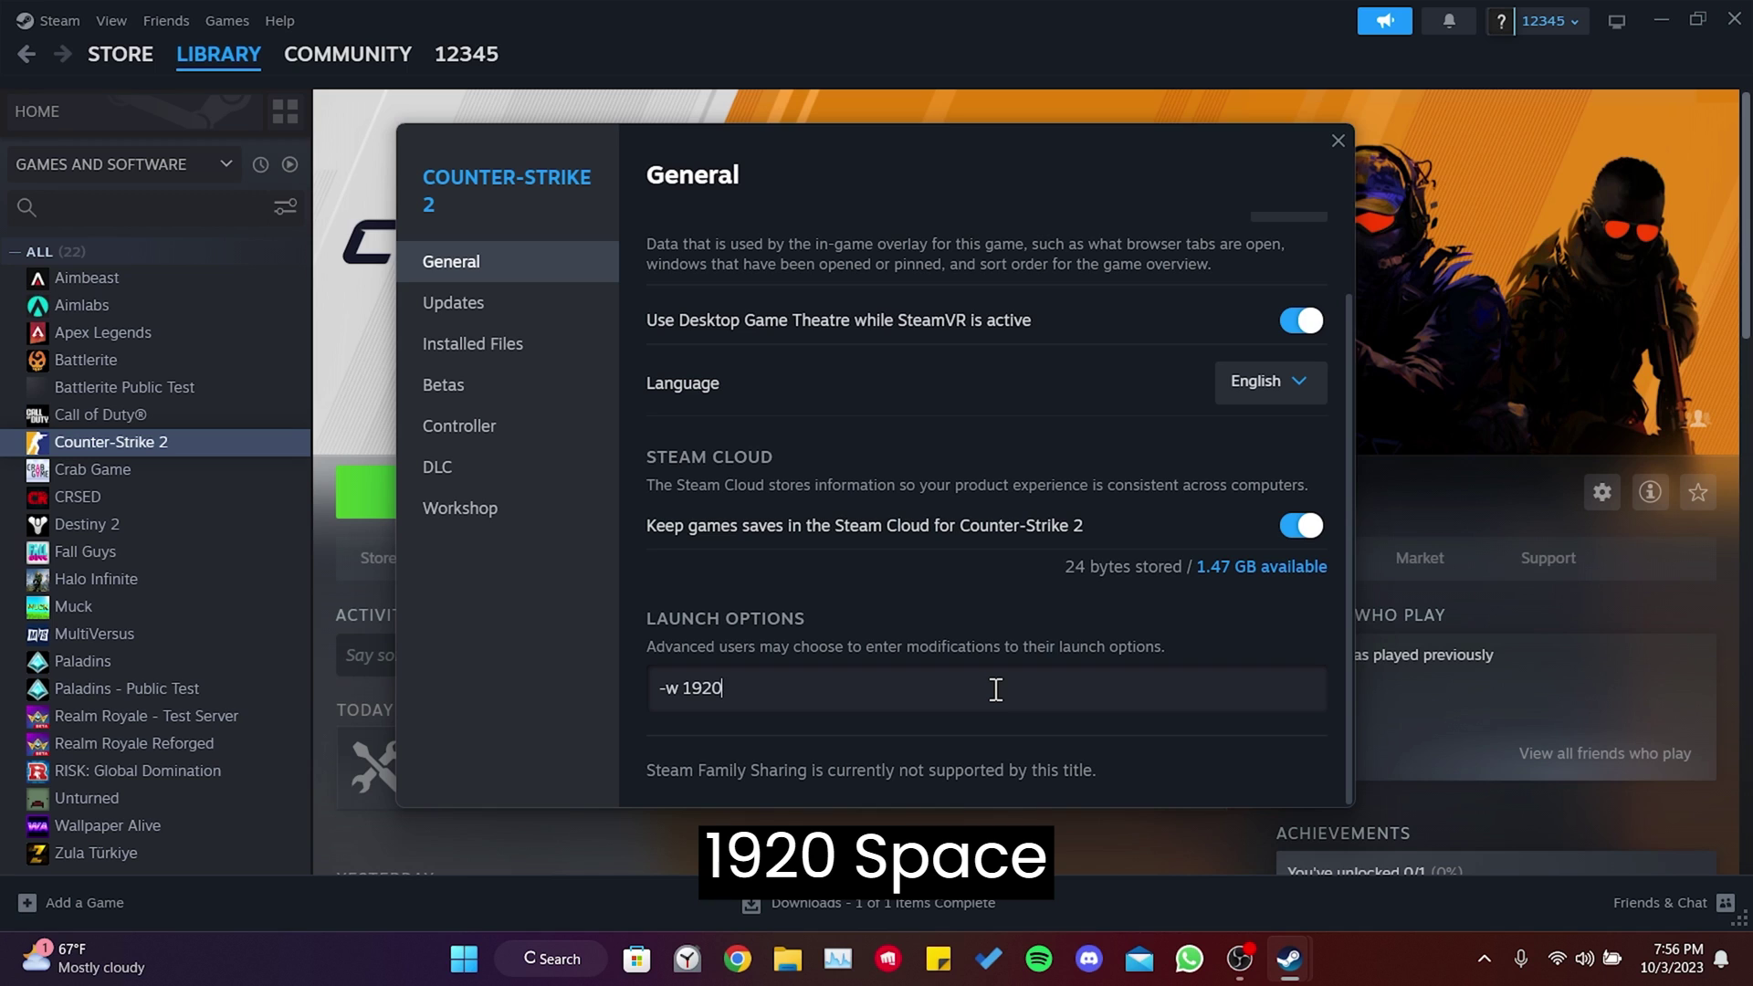
{"action": "type", "text": " -h "}
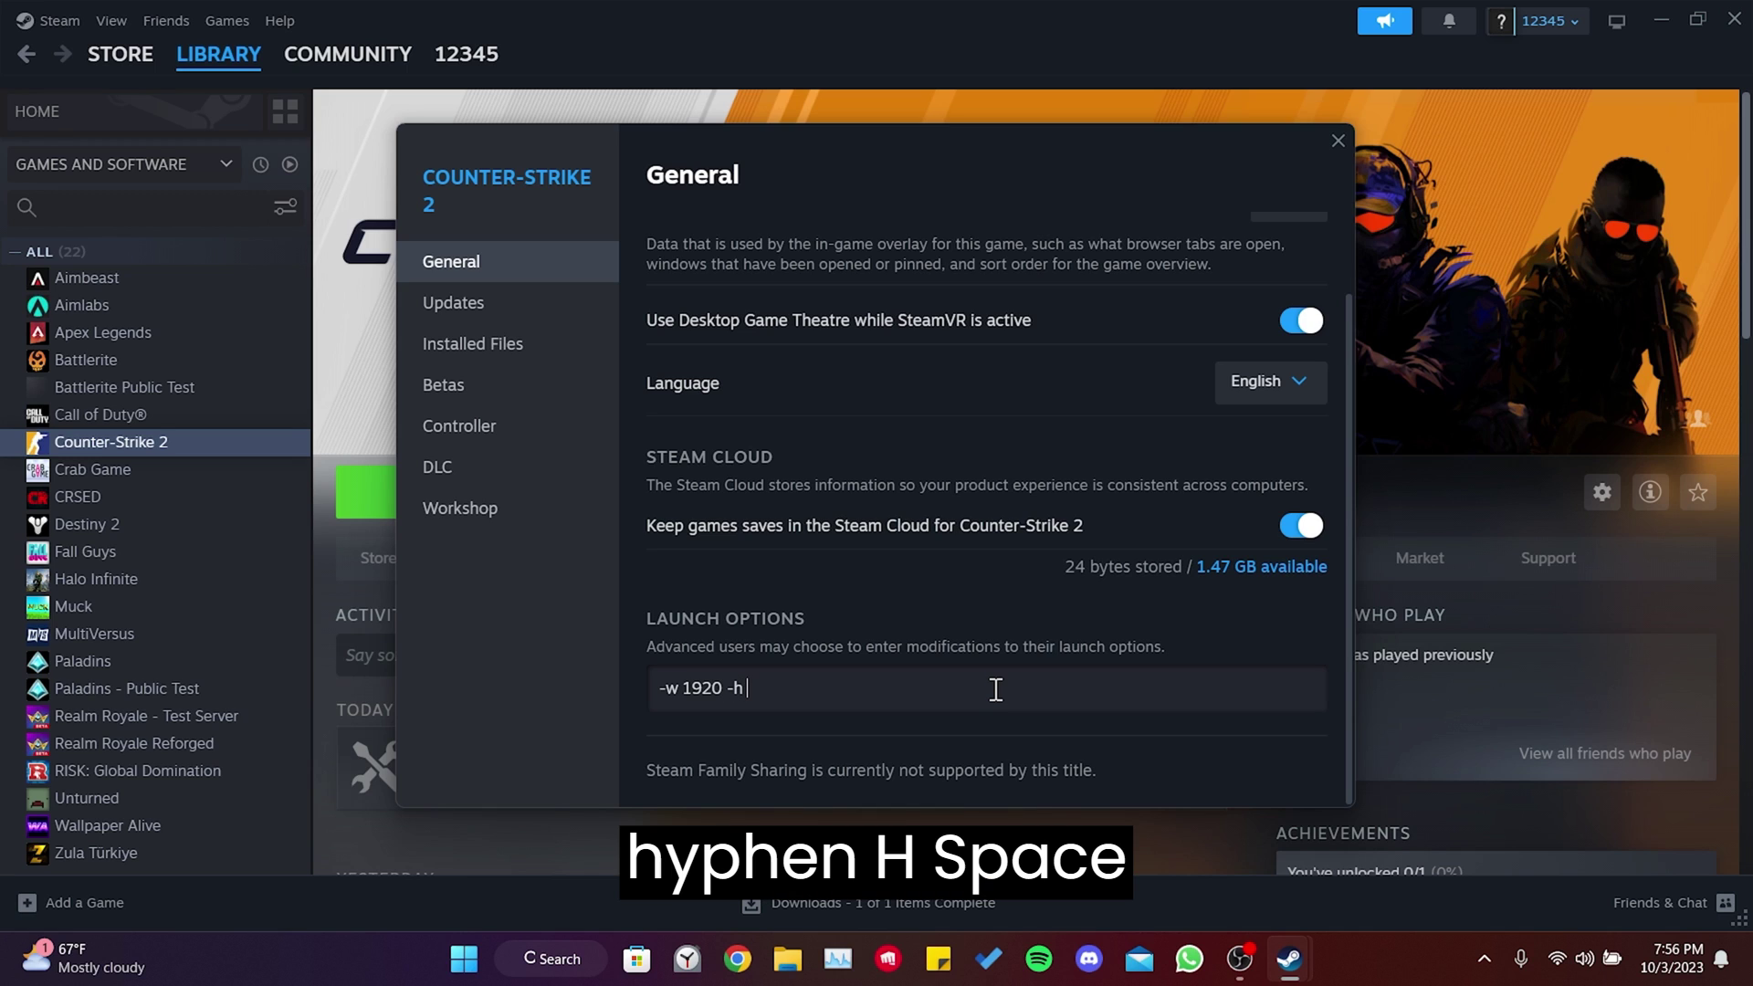
{"action": "type", "text": "108"}
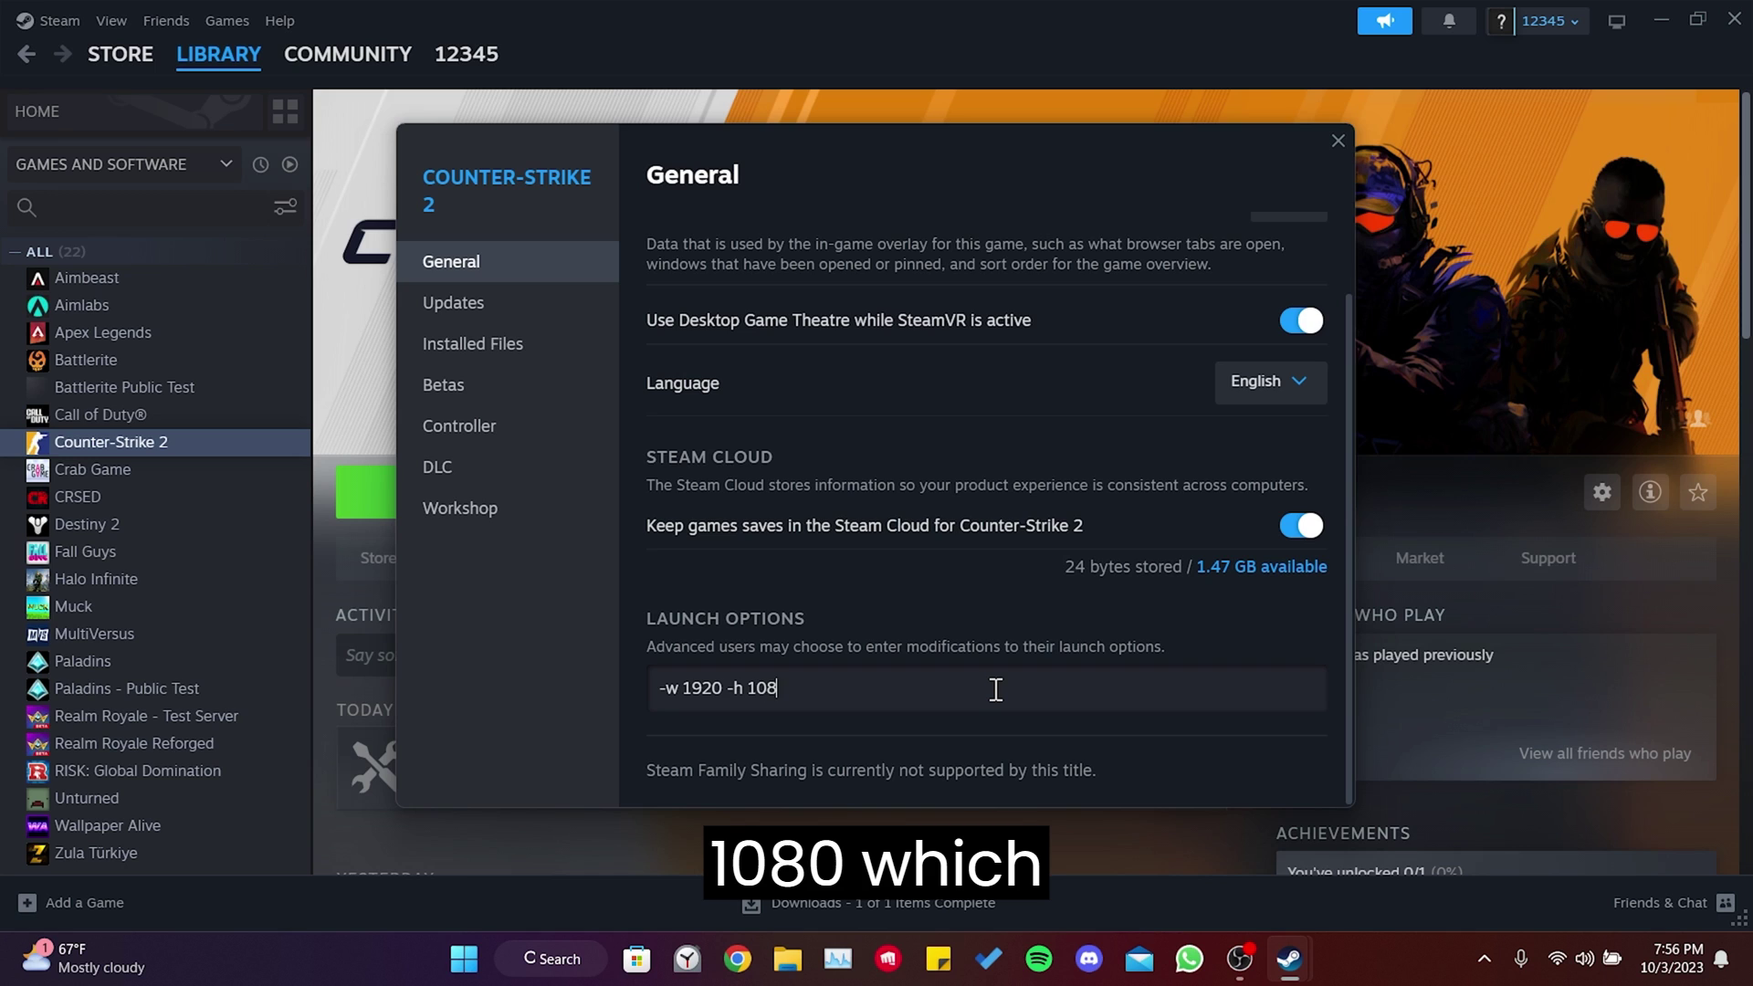
{"action": "type", "text": "0"}
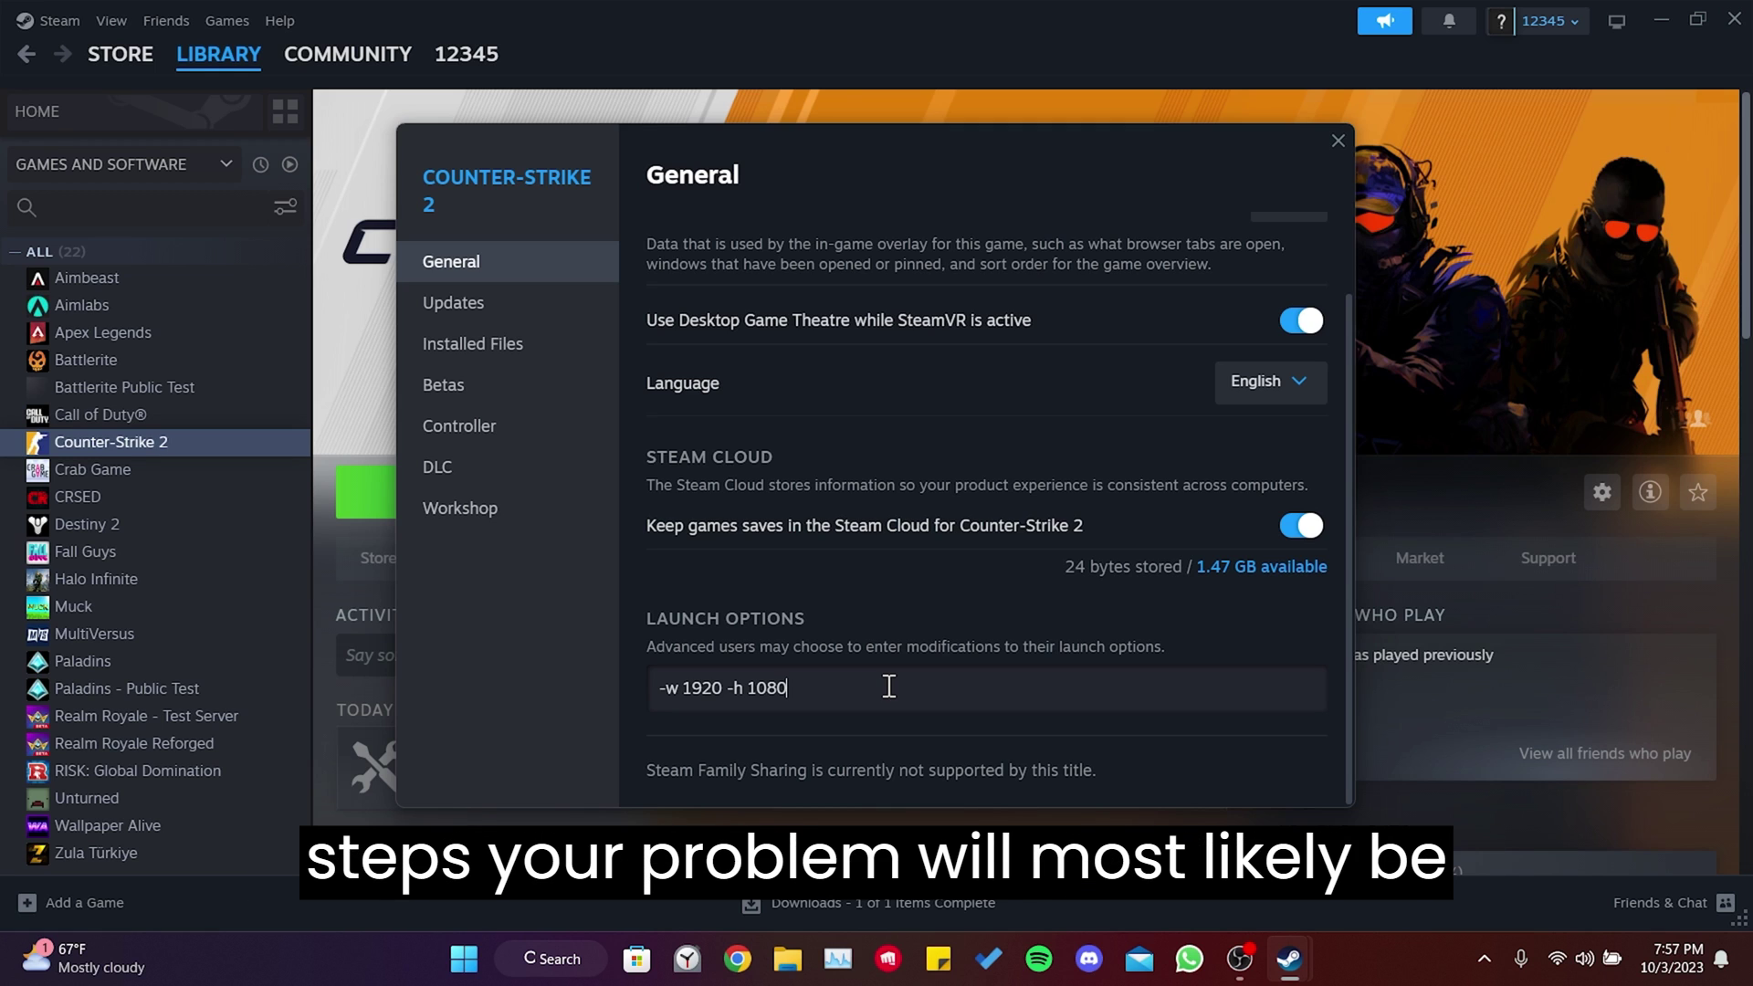
{"action": "key", "text": "super+d"}
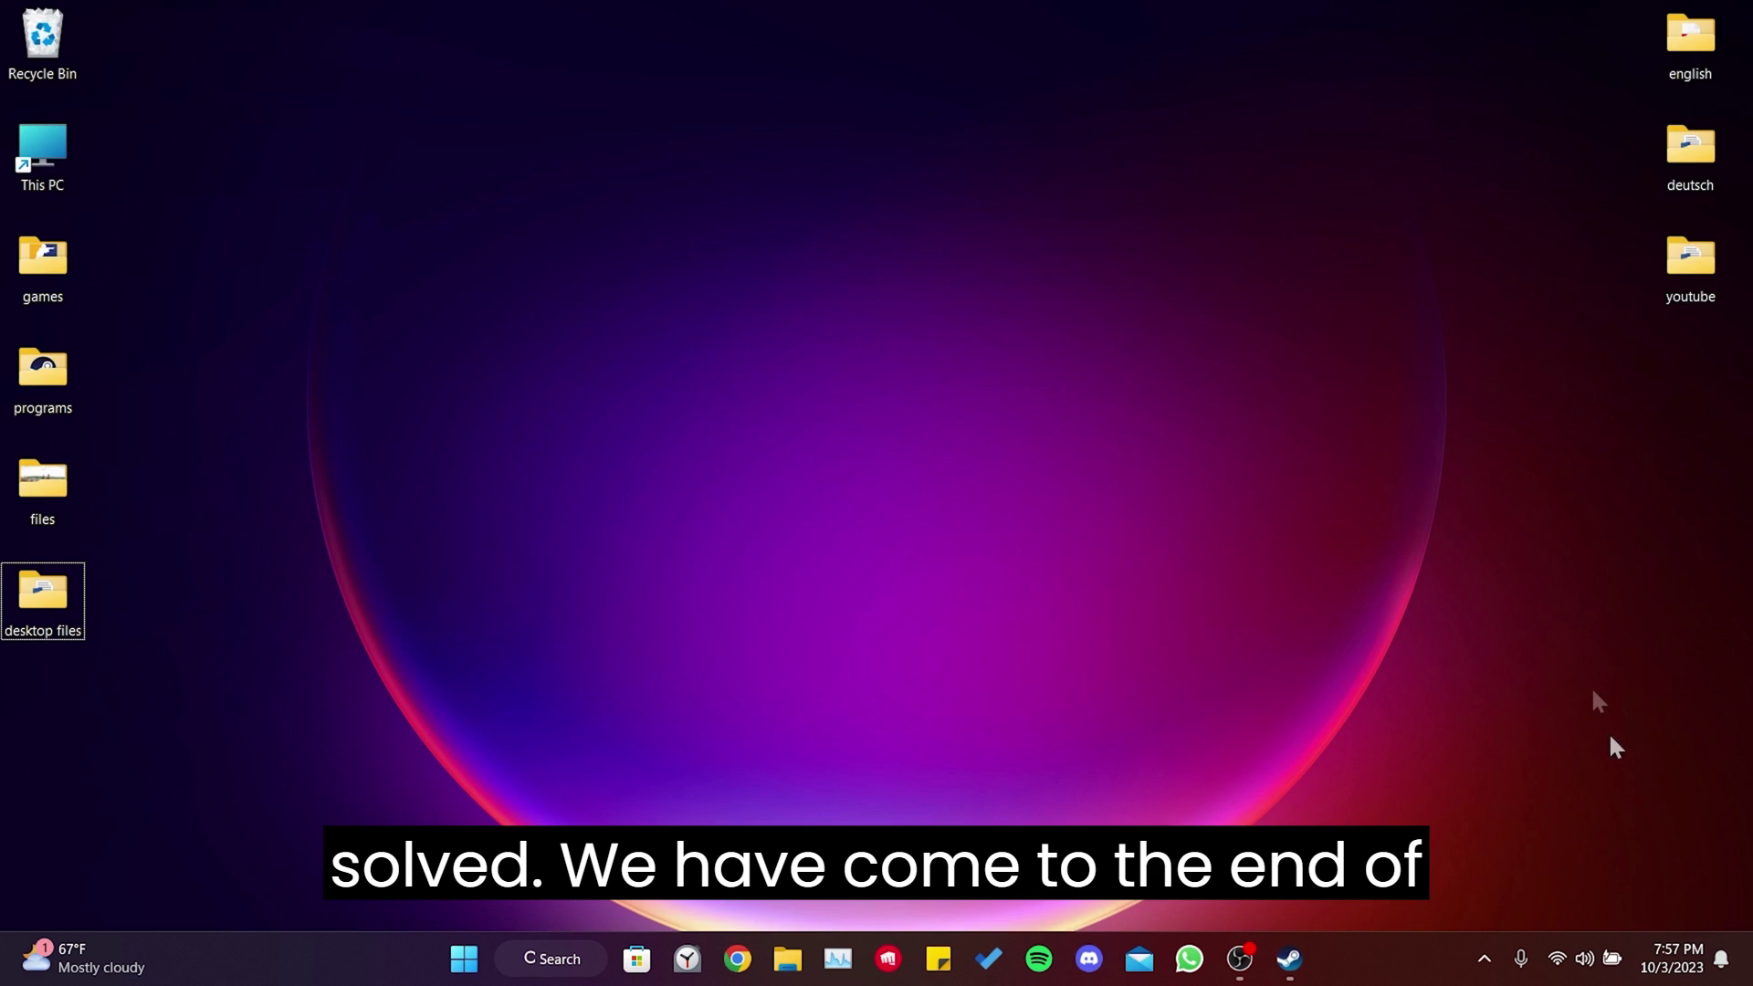